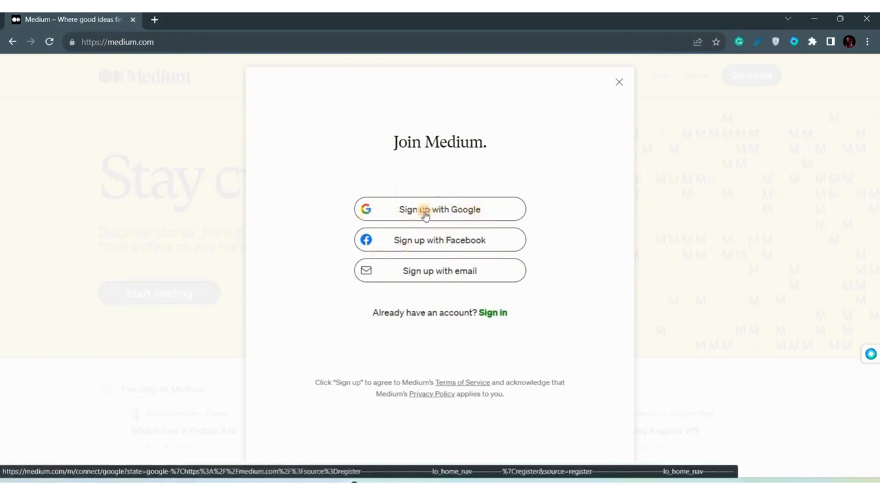
- Sign up for Medium with the Grammer Tool Google account and clear the prefilled full name
left_click(424, 215)
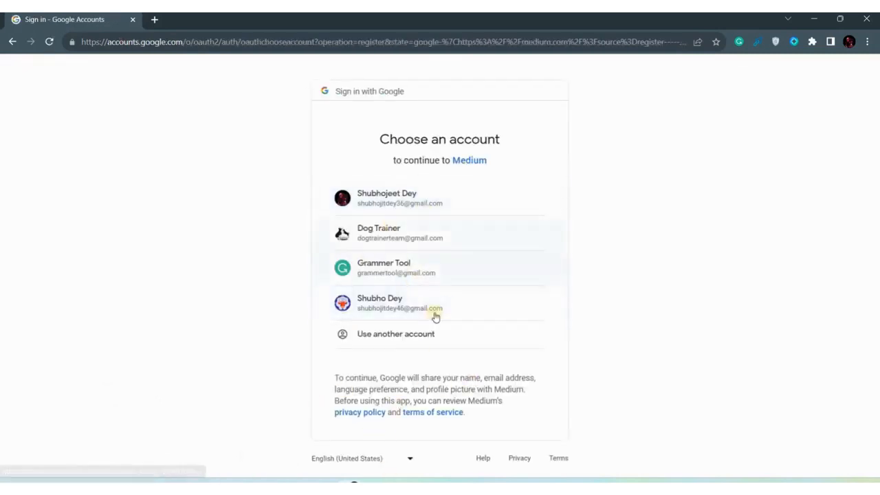
left_click(388, 269)
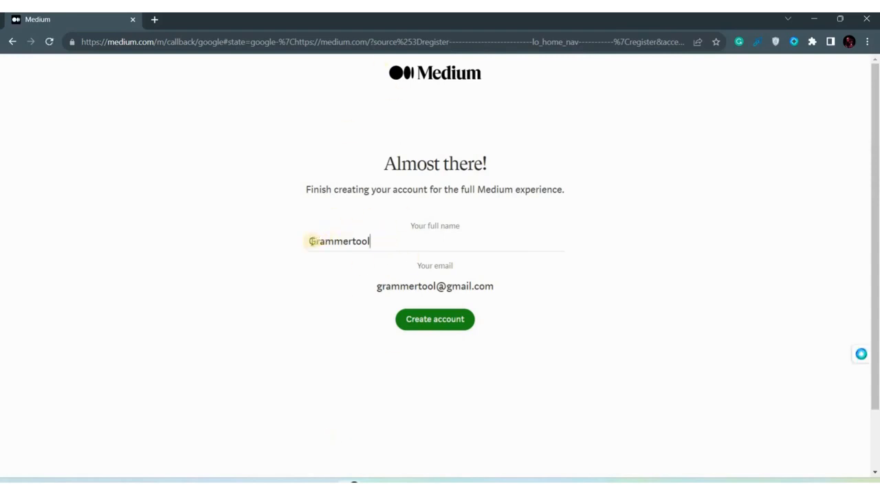
left_click_drag(310, 240, 396, 241)
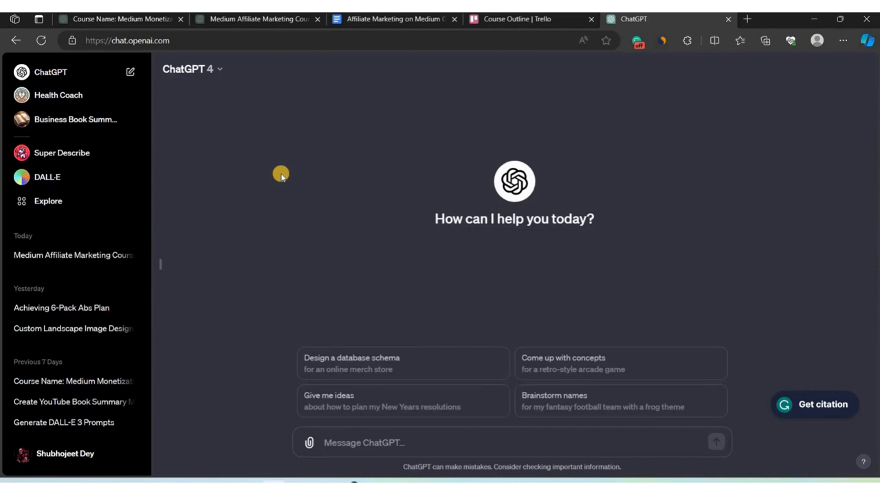
- In ChatGPT, switch to GPT-3.5 and request 10 unique, never-used Medium profile names and usernames for the weight loss niche
left_click(187, 68)
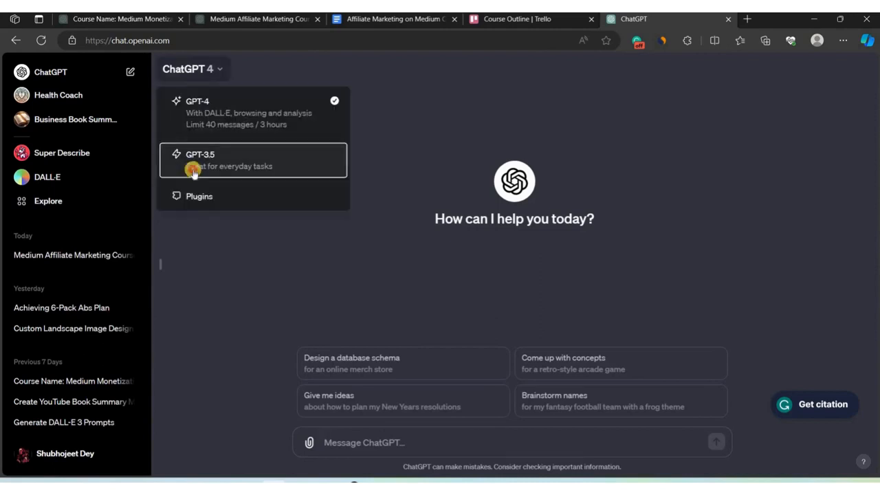
left_click(192, 172)
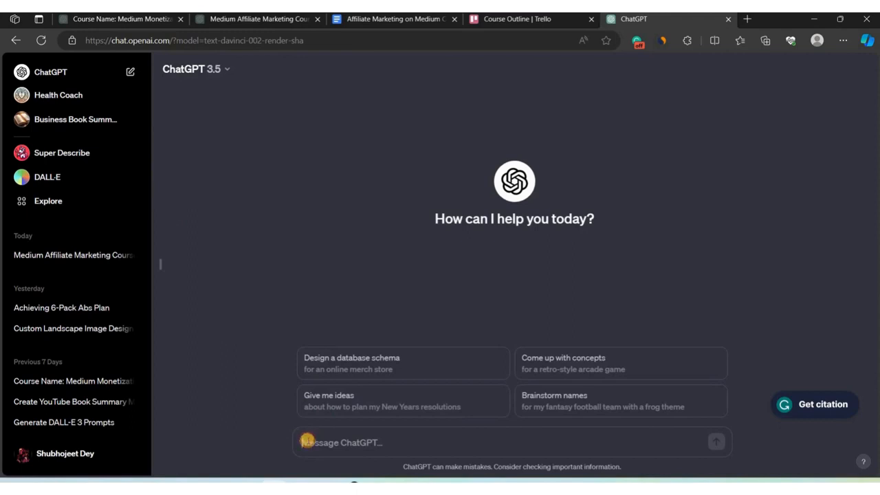
left_click(307, 441)
key("ctrl+v")
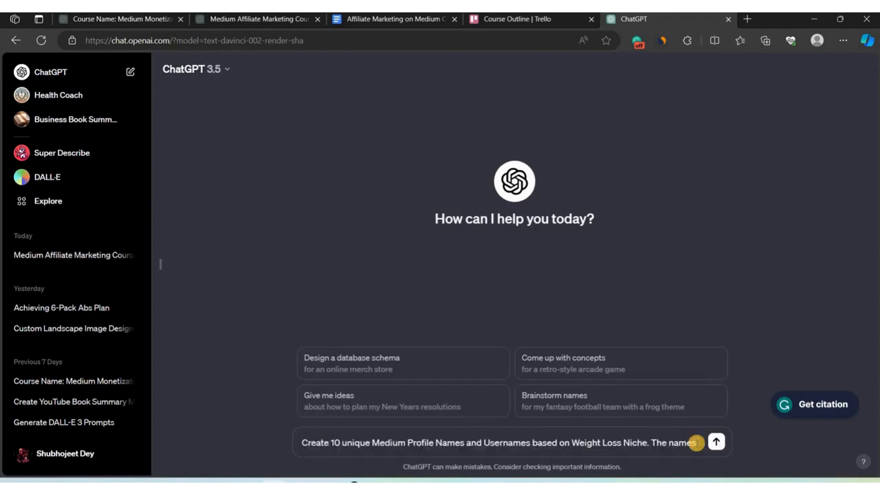
type("and user")
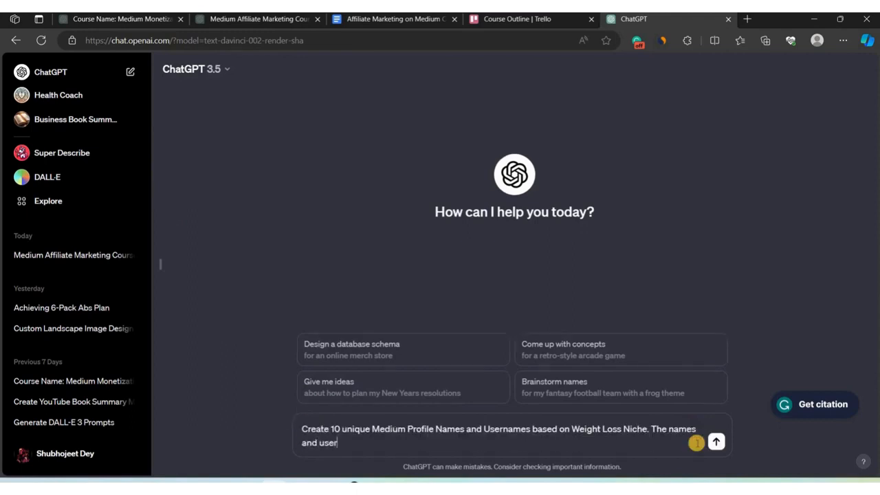
type("names should be unique and they are never used by any creator.")
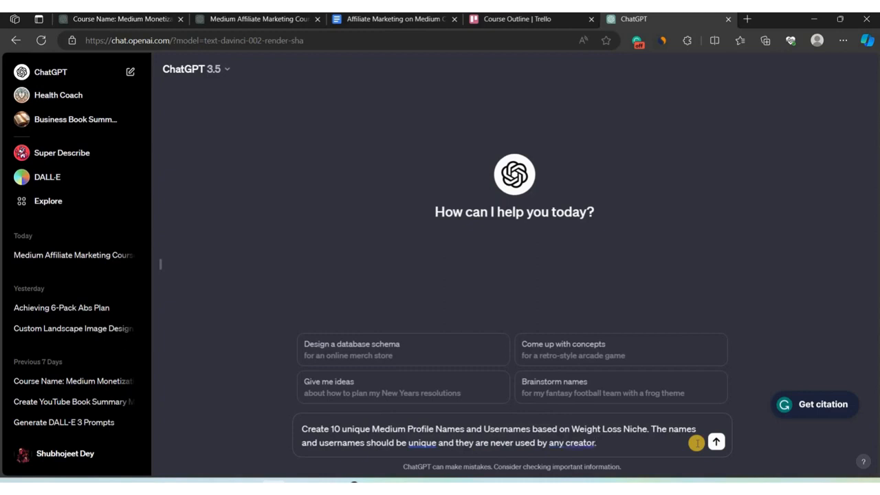
key("Return")
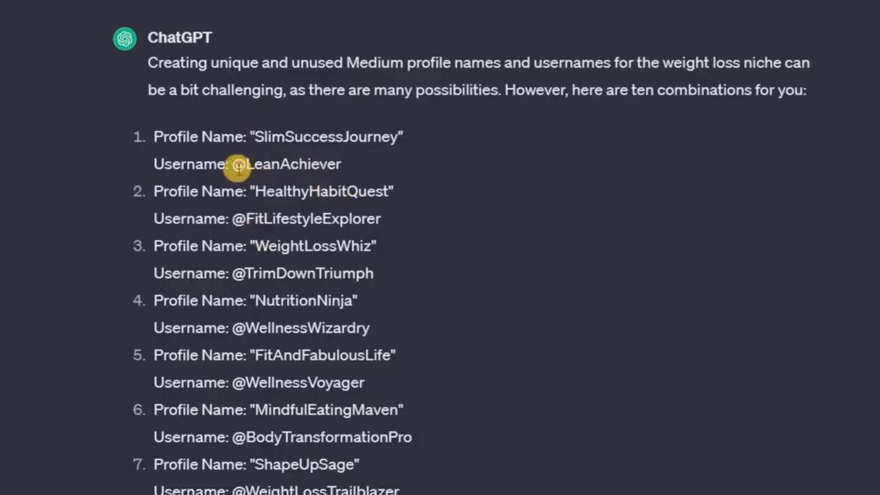
- Take the suggested profile name WeightLossWhiz from ChatGPT's list and create the Medium account with it as the full name
left_click_drag(245, 165, 359, 154)
left_click(530, 235)
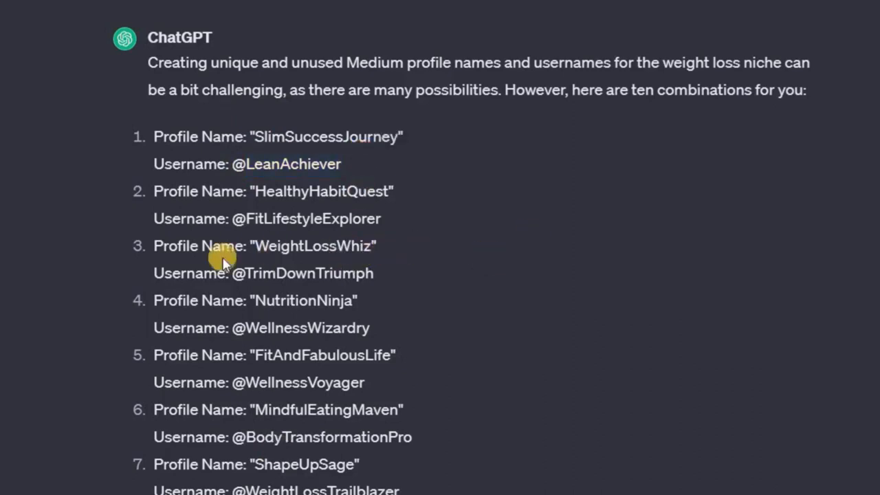
scroll(258, 317, "up", 1)
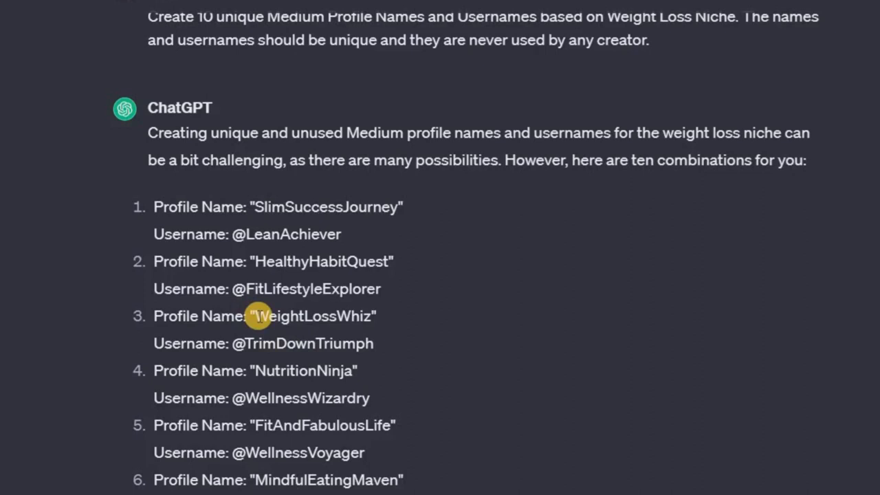
double_click(373, 321)
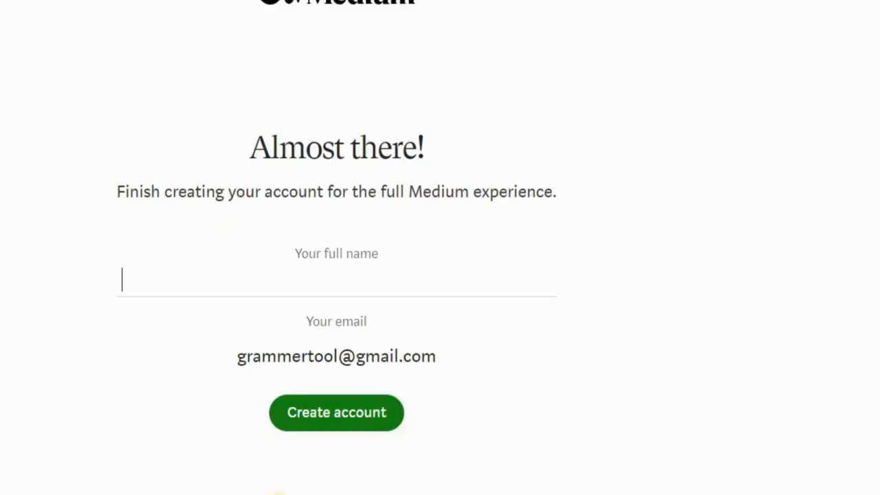
type("WeightLossWhiz")
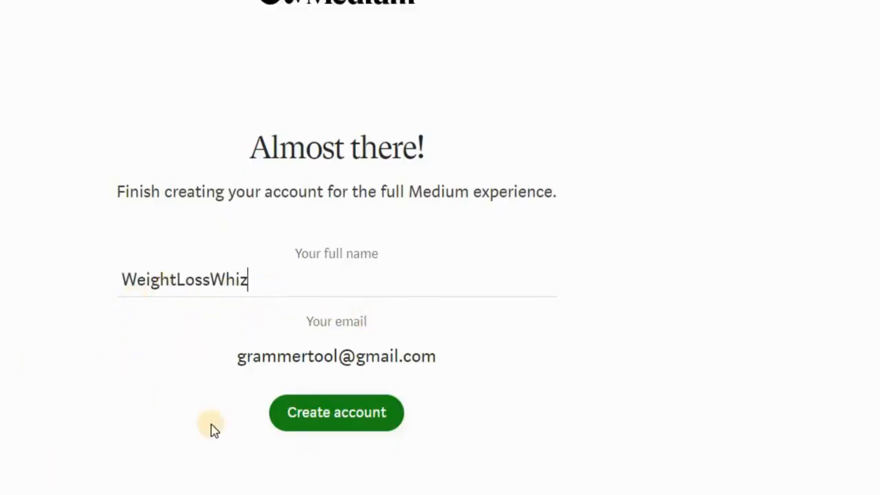
left_click(322, 427)
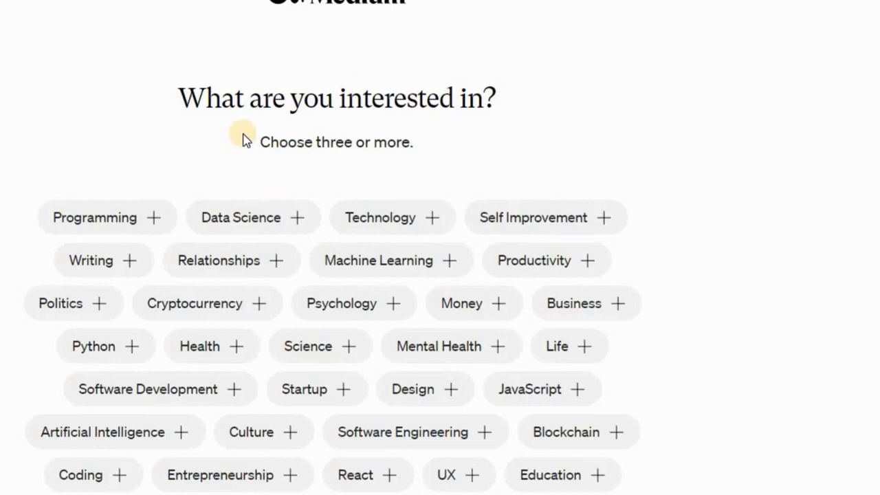
- Choose Food, Mental Health, Health, Self Improvement and Life as interests and continue the Medium setup
left_click(595, 462)
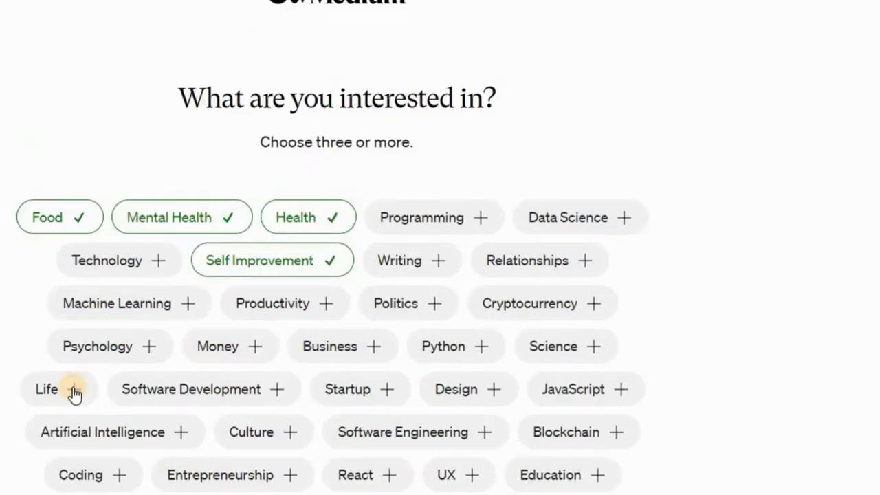
left_click(74, 394)
scroll(212, 403, "down", 2)
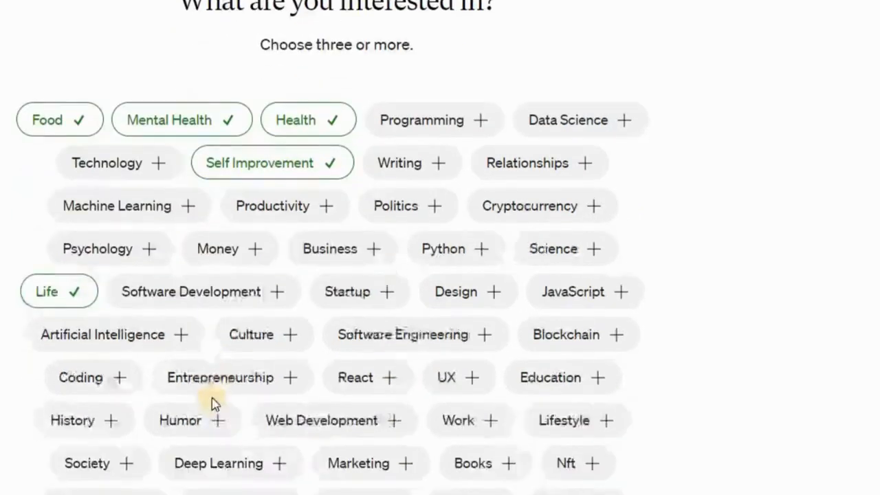
scroll(212, 403, "down", 1)
scroll(222, 329, "up", 1)
scroll(222, 329, "down", 1)
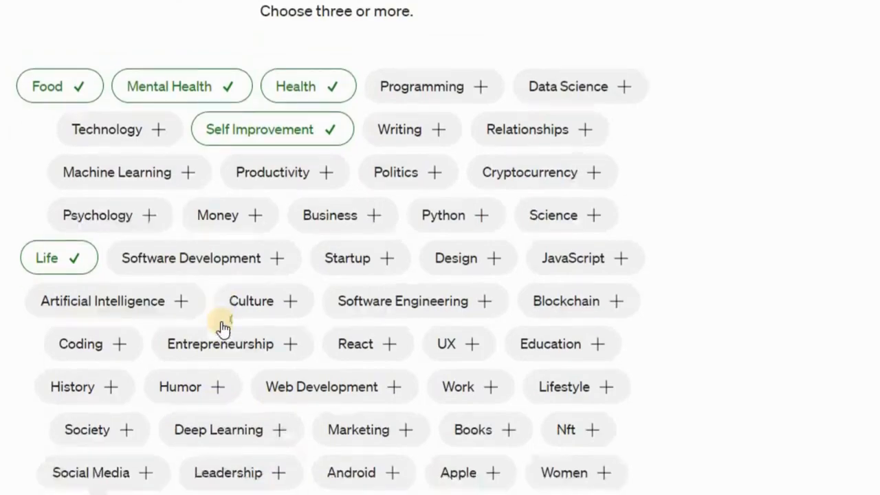
left_click(413, 451)
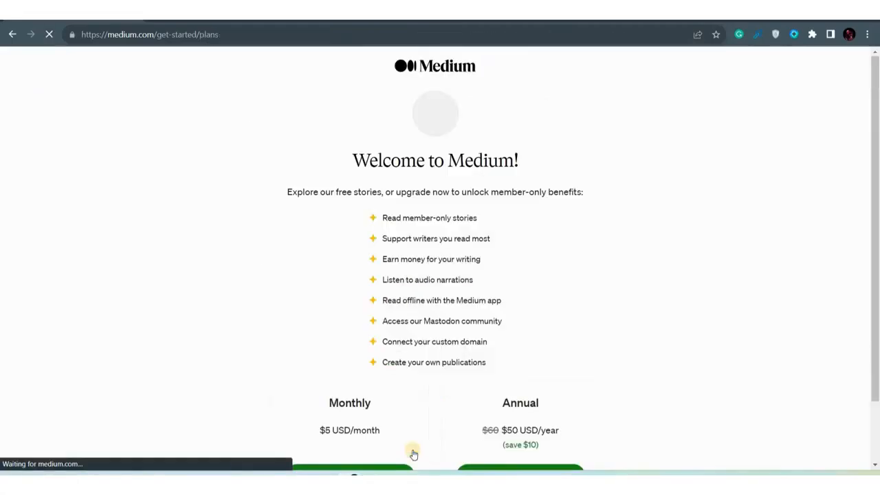
- Go past the membership plans and open the account's profile information for editing
scroll(360, 372, "down", 1)
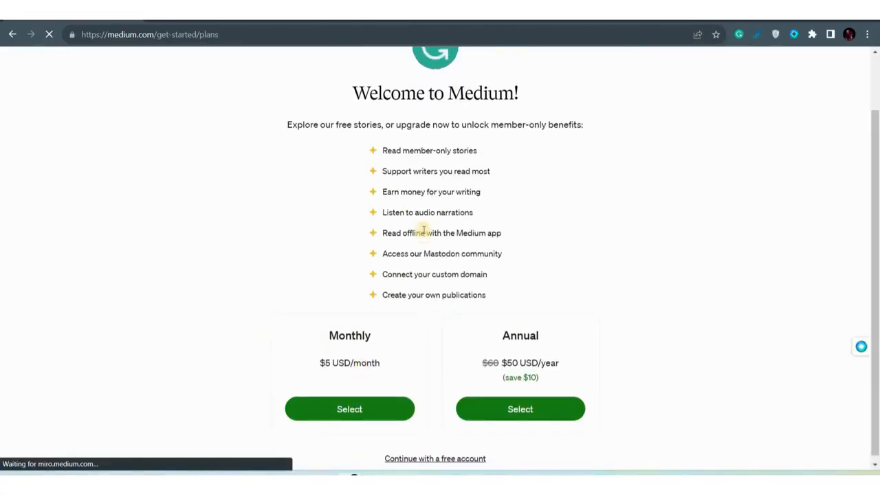
scroll(450, 204, "up", 1)
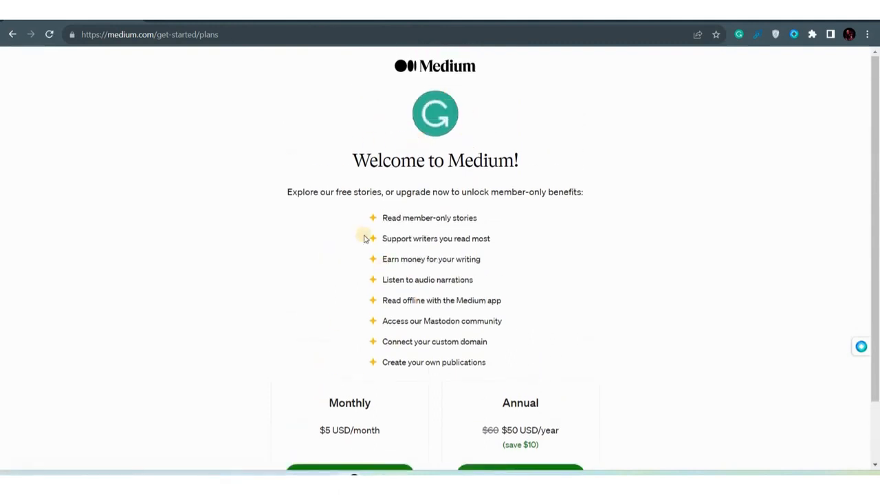
scroll(356, 383, "down", 1)
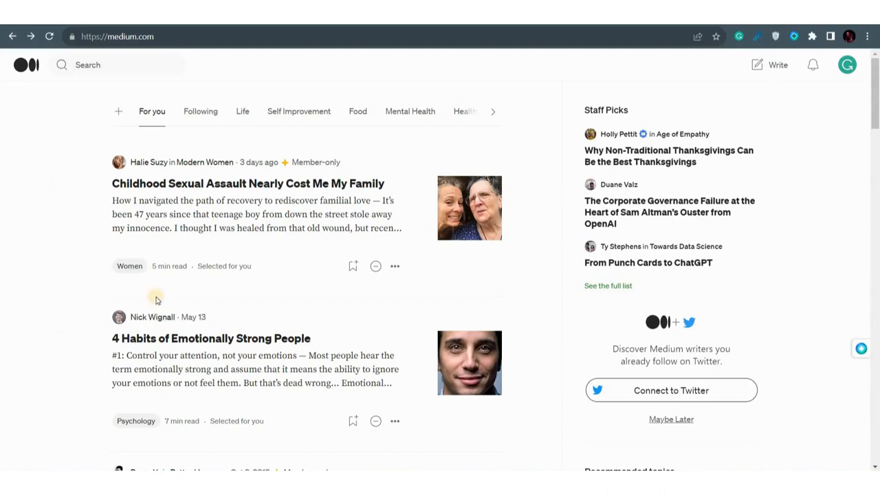
left_click(847, 64)
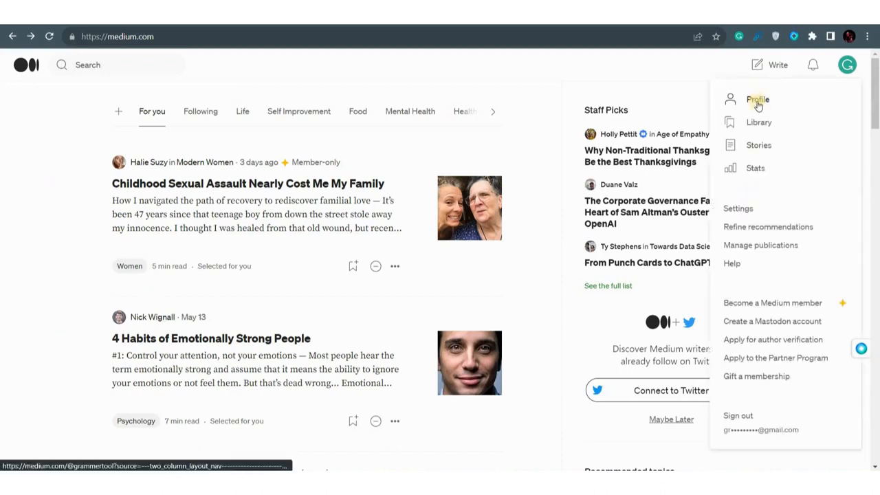
left_click(757, 101)
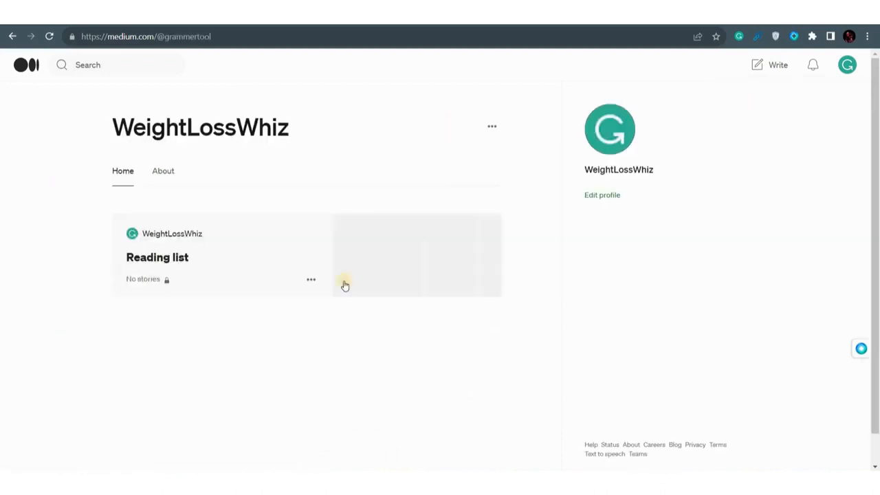
left_click(600, 197)
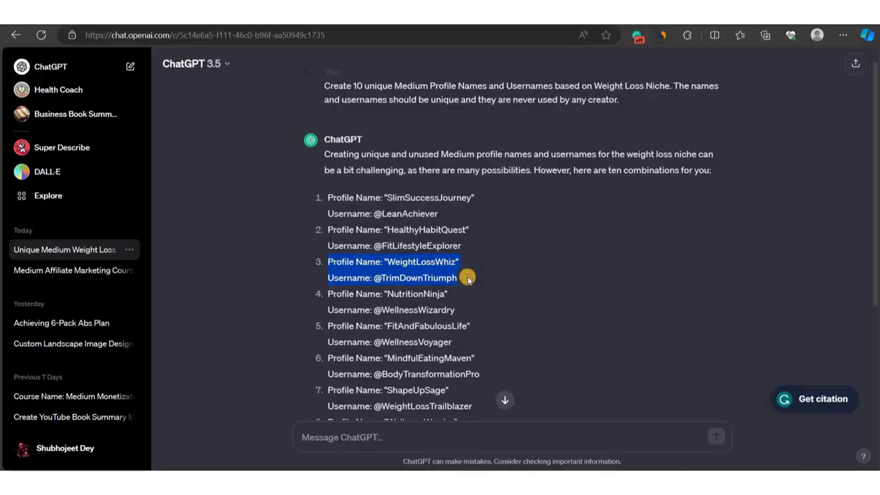
left_click(53, 176)
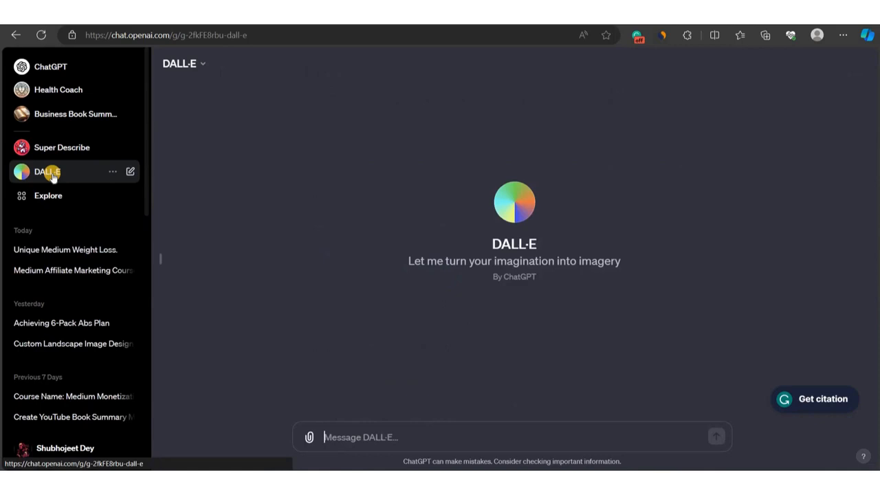
left_click(330, 434)
type("Profile Name: \"WeightLossWhiz\" Username: @TrimDownTriumph")
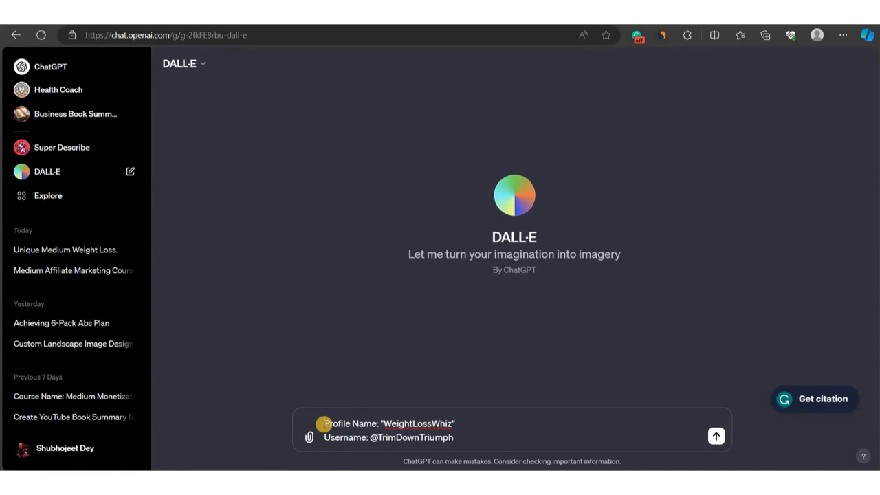
- Introduce the prompt with "These are my Medium Profile details:", ask for an animated Medium profile image based on weight loss, and submit it
type("I w")
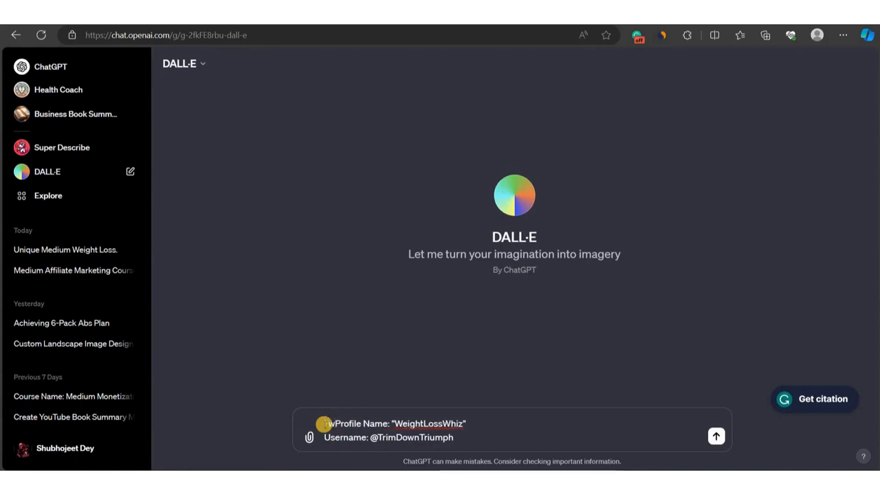
key("BackSpace")
key("BackSpace")
key("BackSpace")
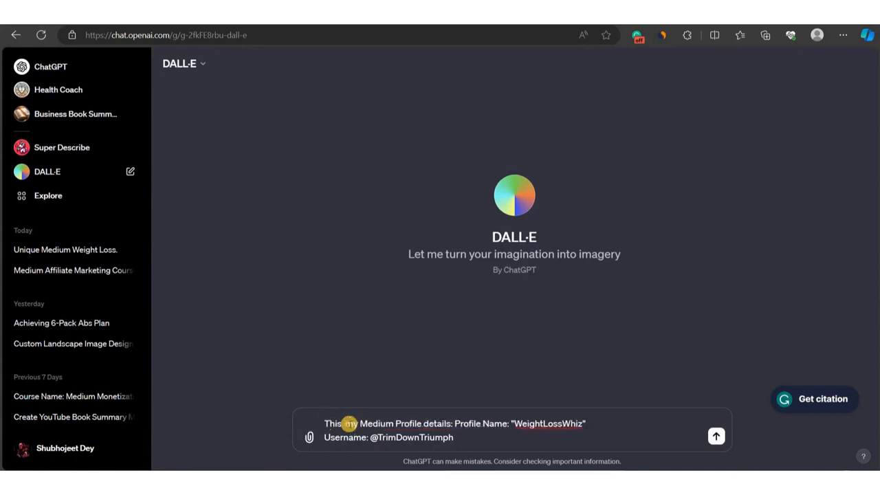
key("BackSpace")
key("BackSpace")
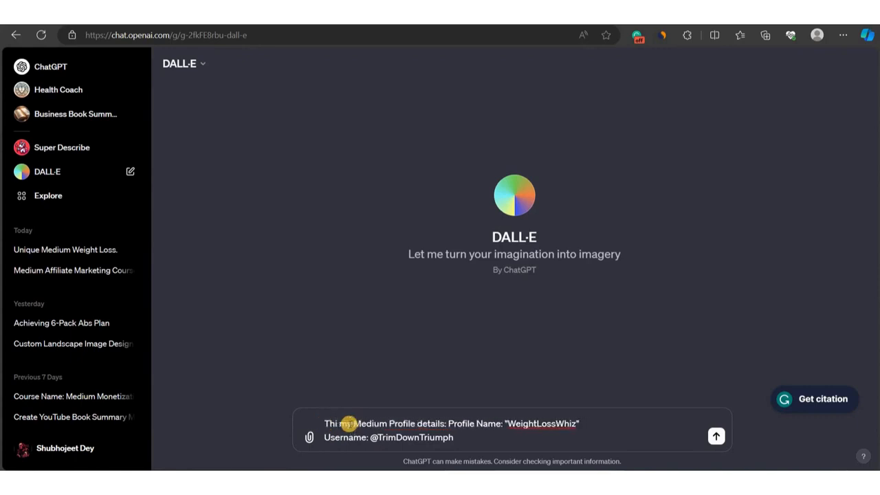
key("BackSpace")
type("ese are my Medium Profile details:")
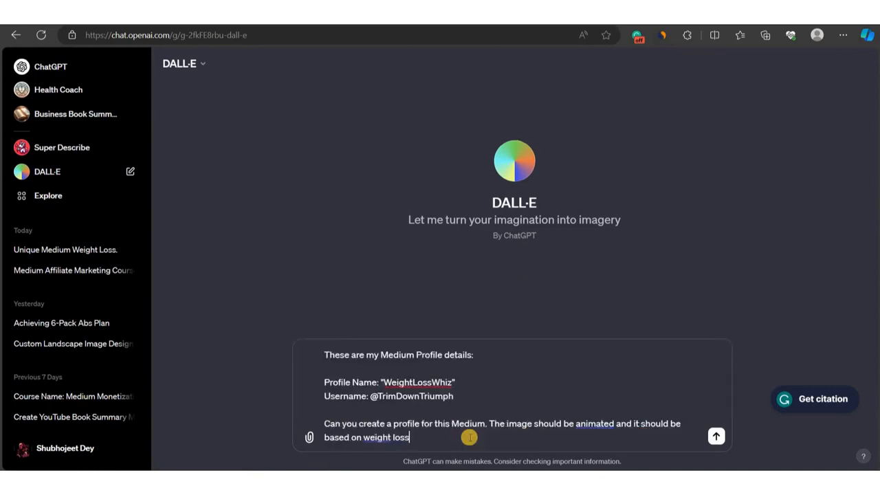
key("Return")
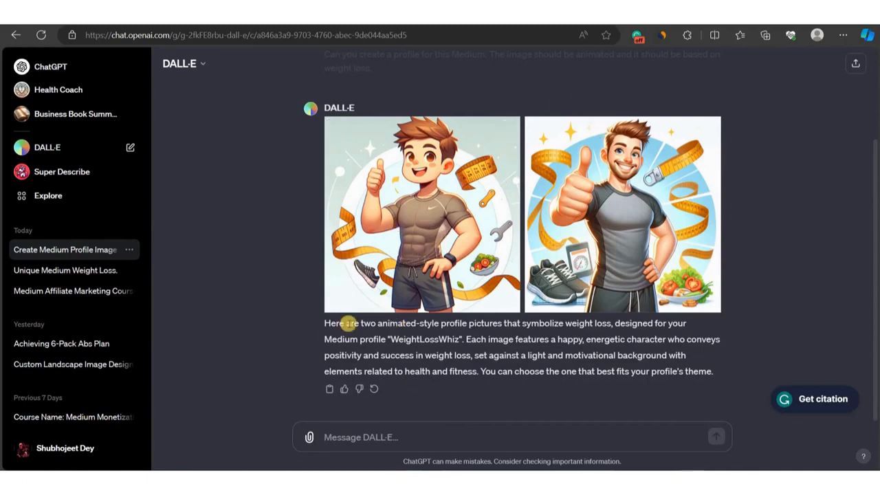
- Download the second generated image, the bearded man in a grey shirt giving a thumbs-up
scroll(624, 268, "up", 1)
left_click(624, 268)
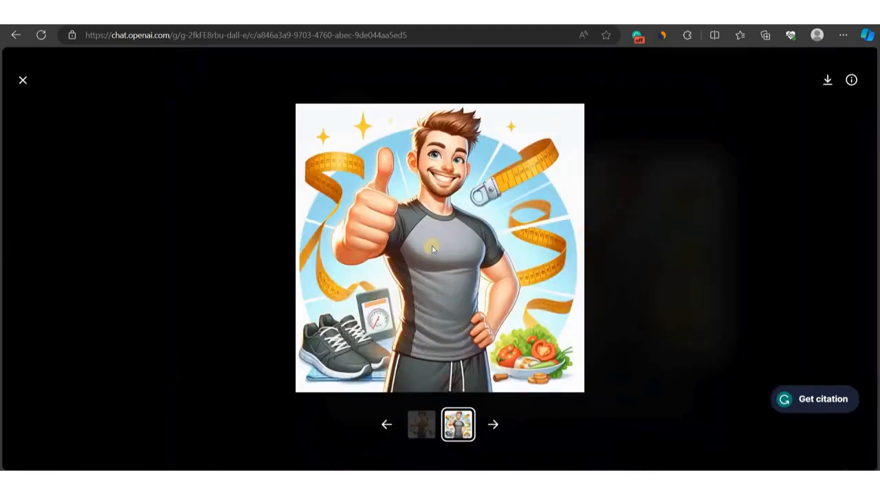
left_click(827, 83)
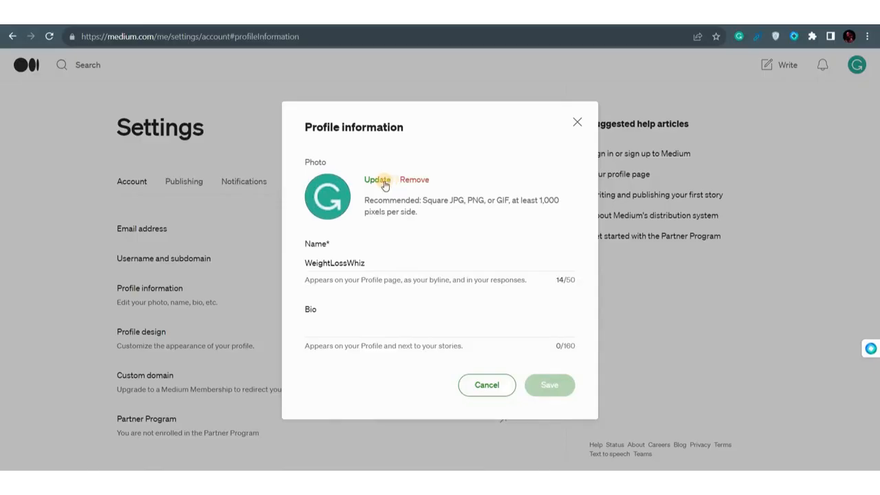
- Replace the Medium profile photo with the downloaded DALL·E image from the Downloads folder
left_click(384, 183)
left_click(235, 222)
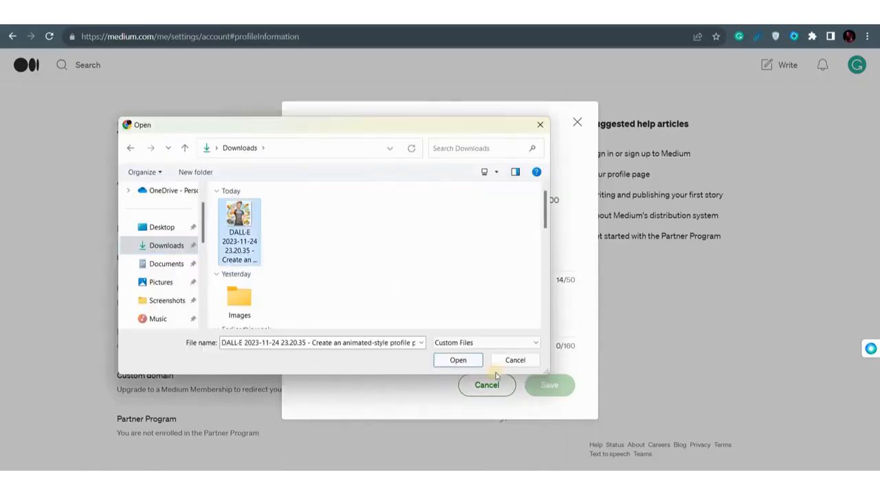
left_click(469, 360)
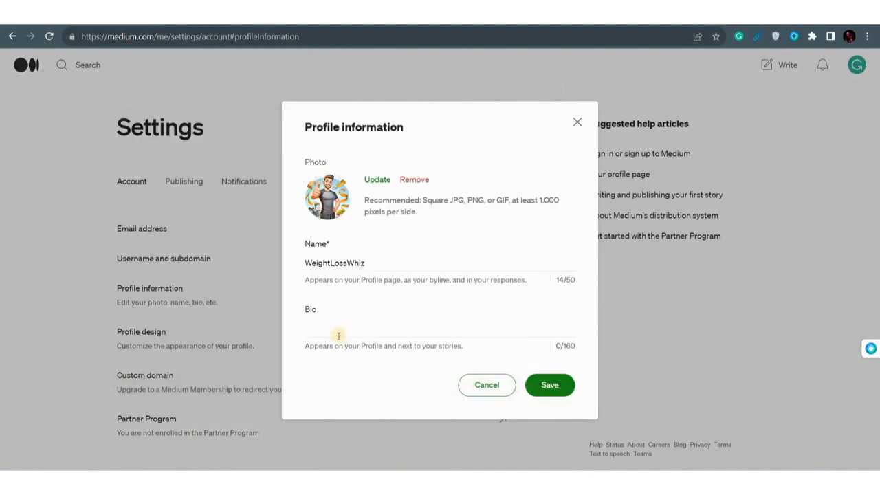
- Read the generated bio in the DALL·E chat and send the request "The maximum length of the characters for the bio should not exceed 160."
left_click(338, 335)
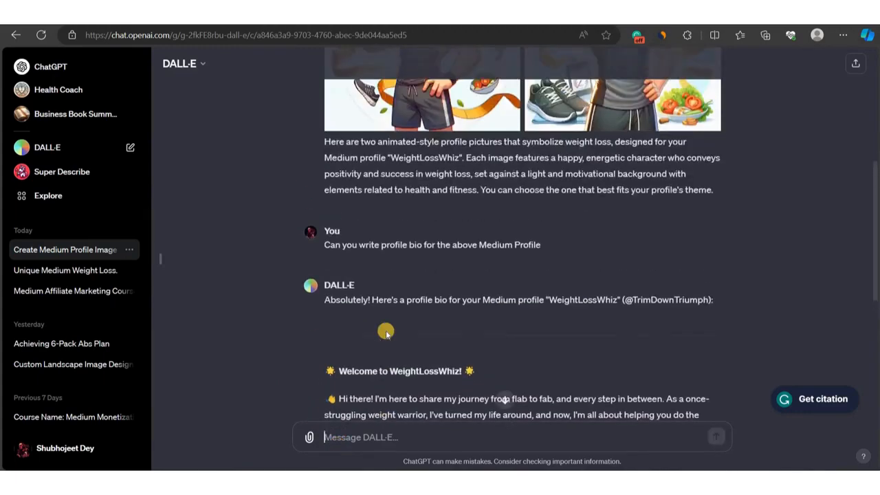
scroll(406, 327, "up", 3)
scroll(406, 328, "down", 3)
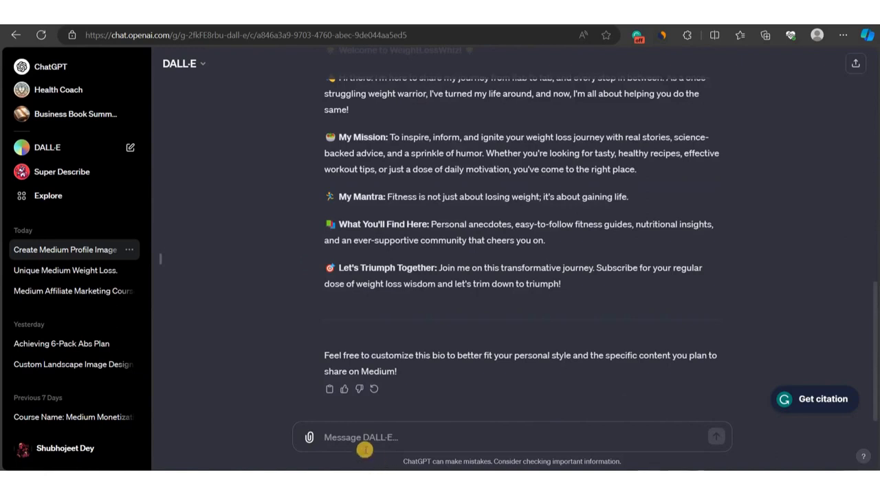
type("The maximum length of the characters for the")
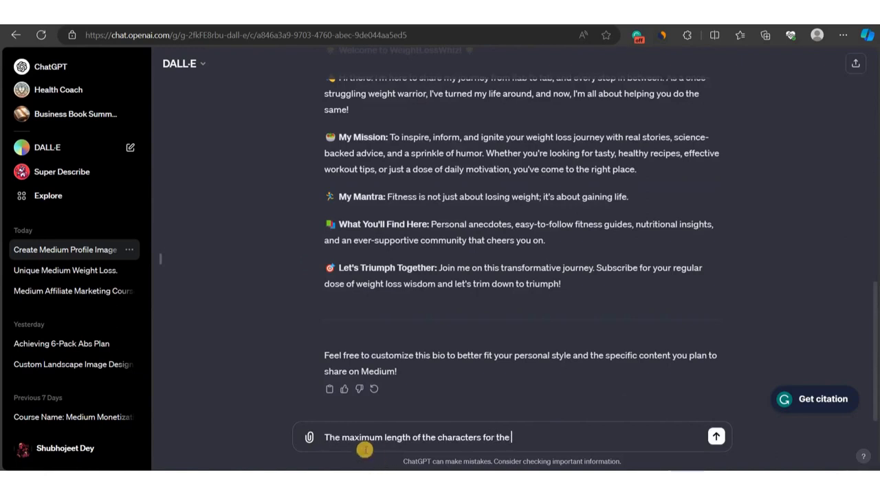
type(" bio should not exceed 160.")
key("Return")
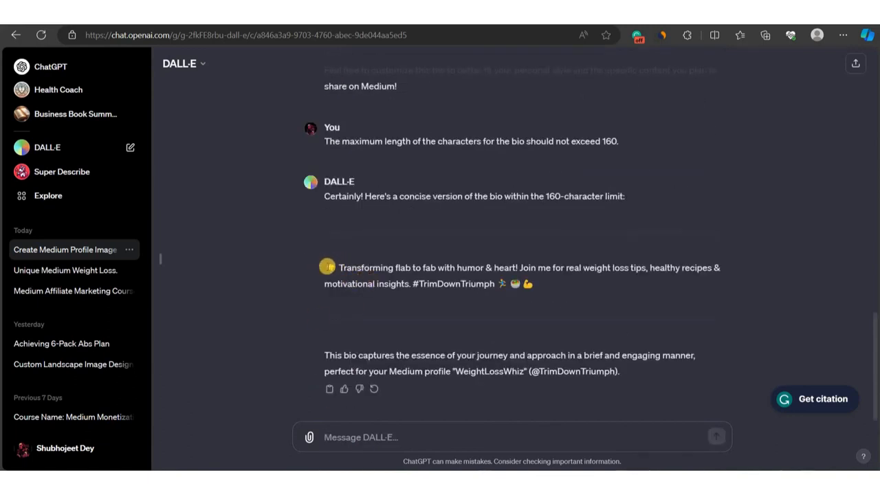
- Copy the shortened bio into the Medium profile information and save it, then change the username to TrimDownTriumph and save
left_click_drag(326, 266, 502, 311)
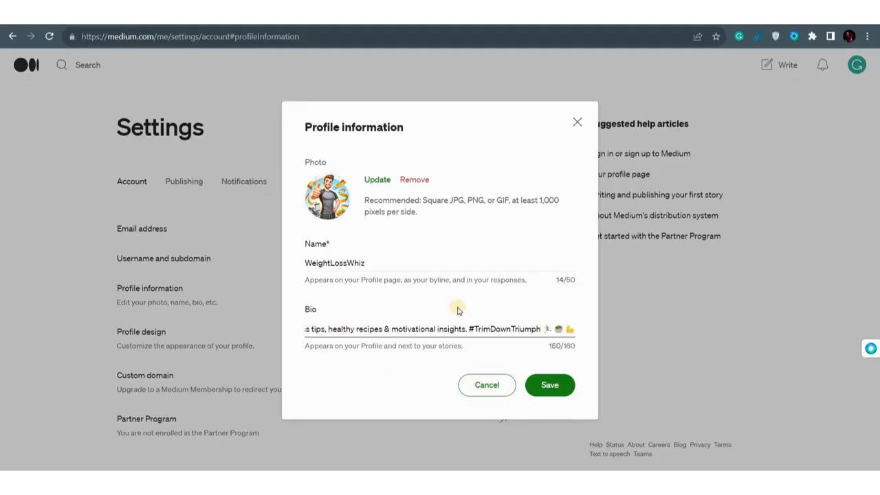
left_click(557, 394)
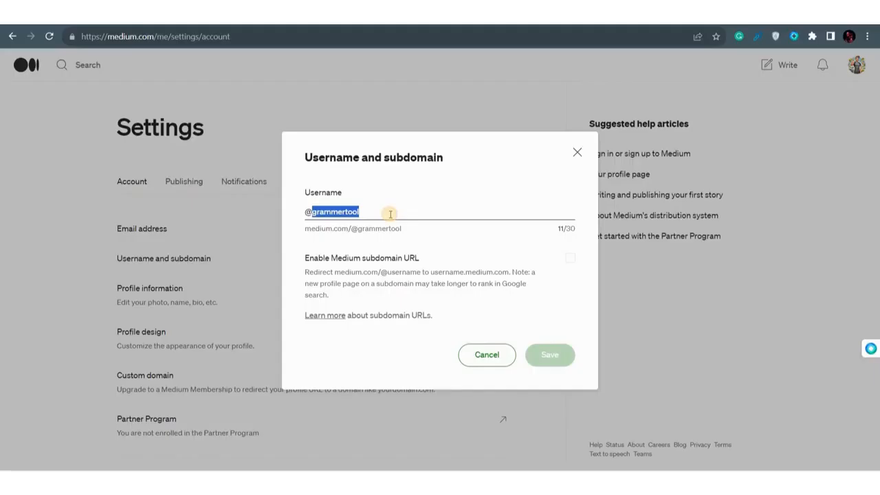
type("TrimDownTriumph")
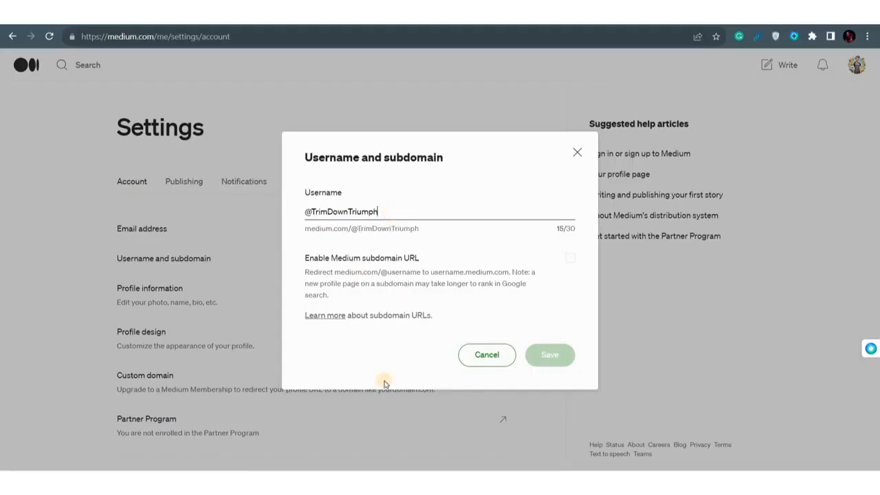
left_click(548, 355)
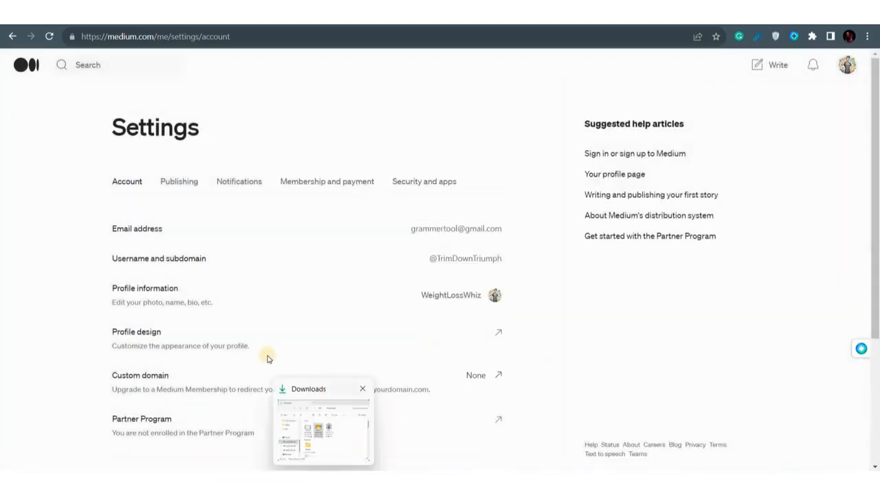
- Open the profile design page from the account settings and preview the profile in the mobile and desktop layouts
scroll(268, 357, "down", 3)
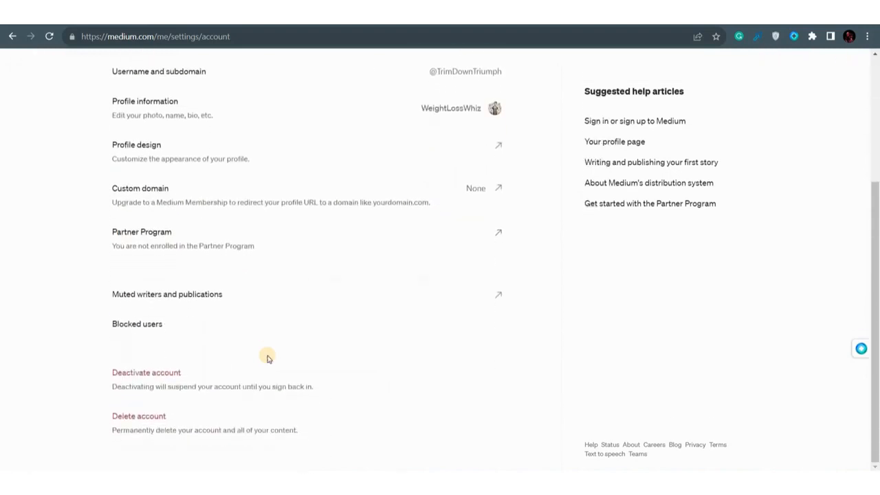
scroll(265, 356, "up", 3)
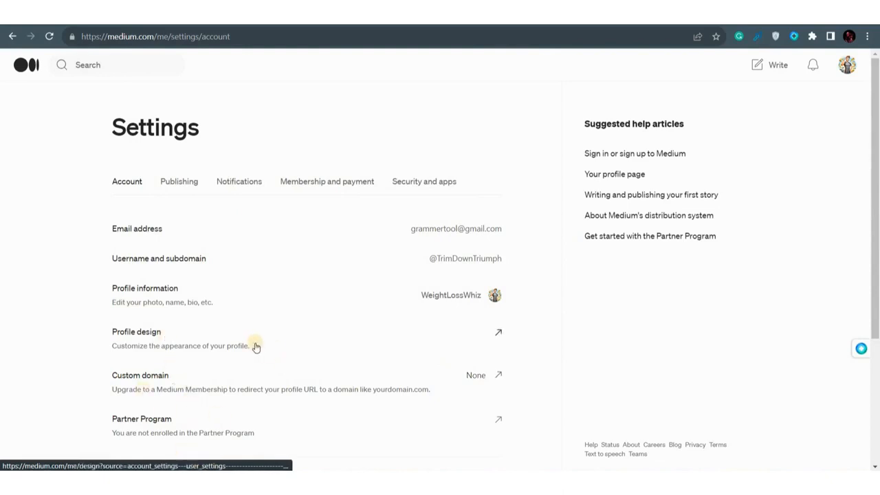
scroll(275, 371, "down", 2)
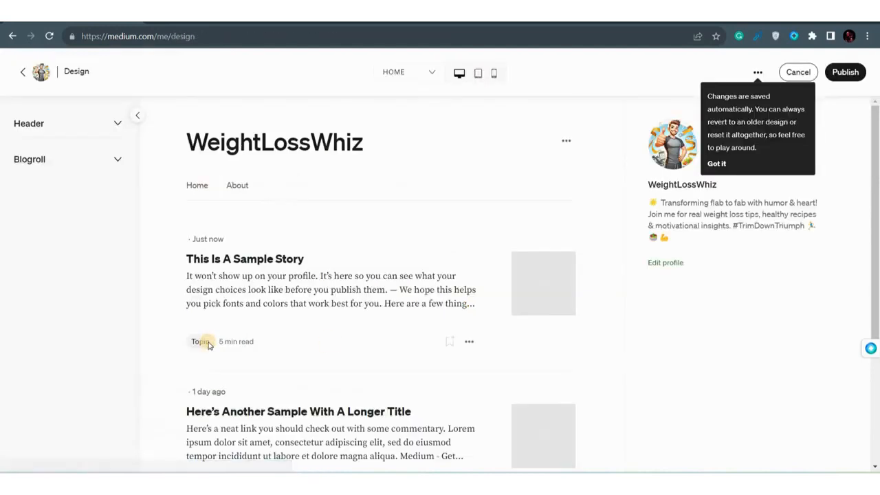
left_click(494, 73)
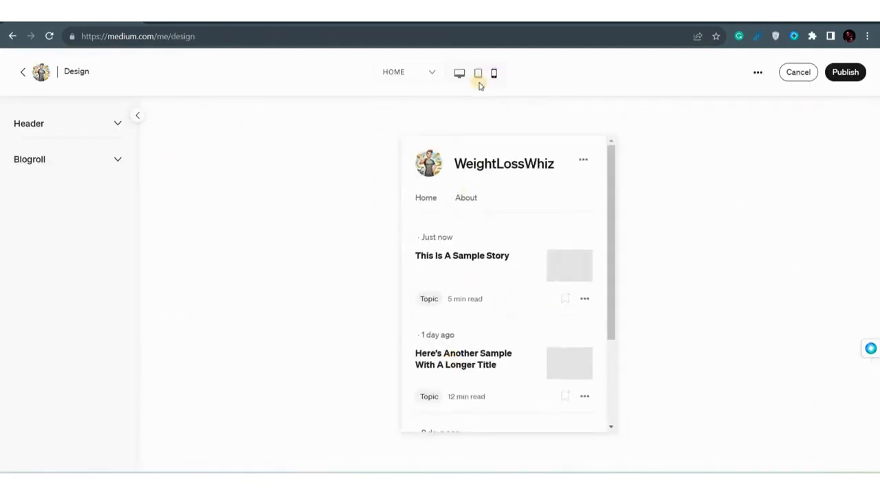
left_click(459, 76)
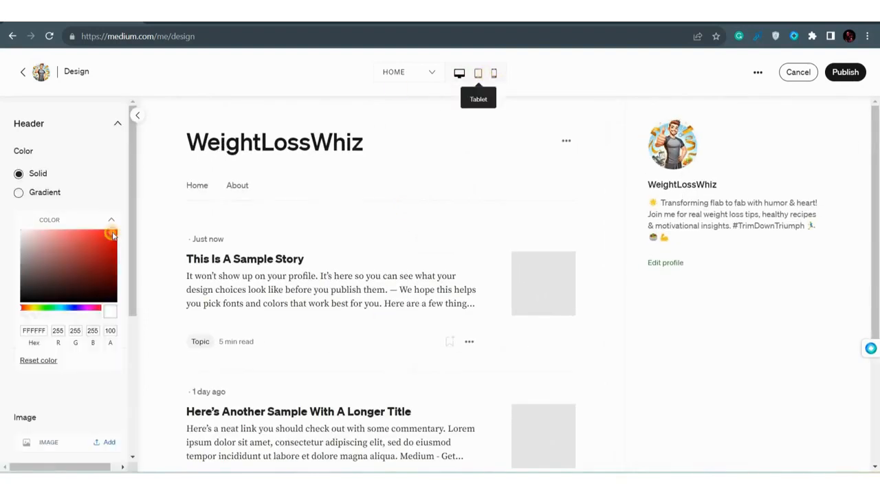
- Try a solid bright red header color on the profile design and reset it
left_click(112, 232)
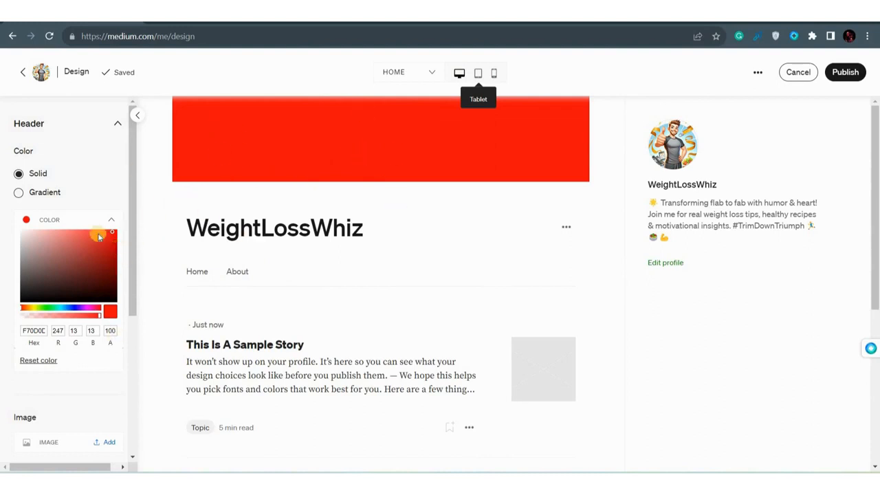
left_click(47, 364)
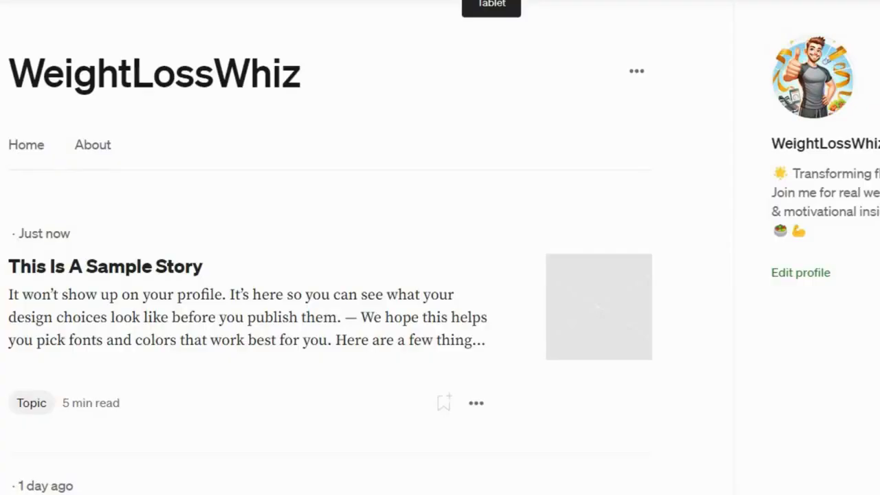
- Open the header's background image upload and check the recommended width and supported file formats
left_click(107, 299)
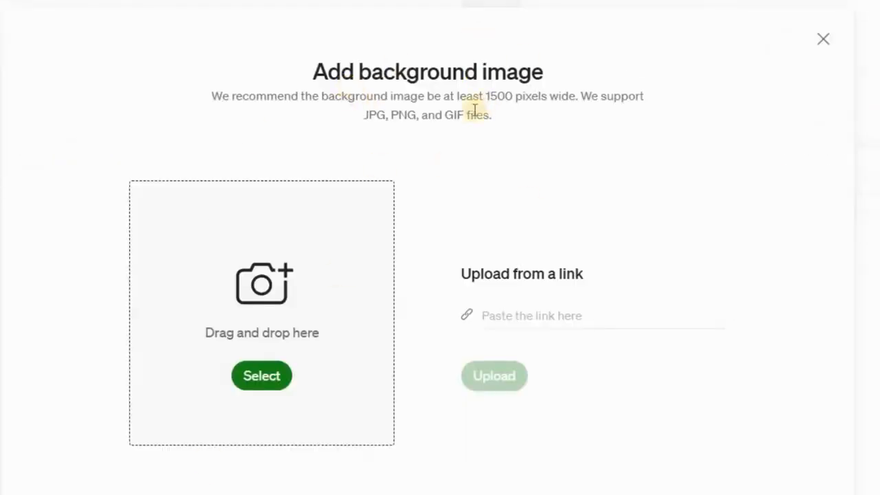
left_click_drag(216, 96, 500, 120)
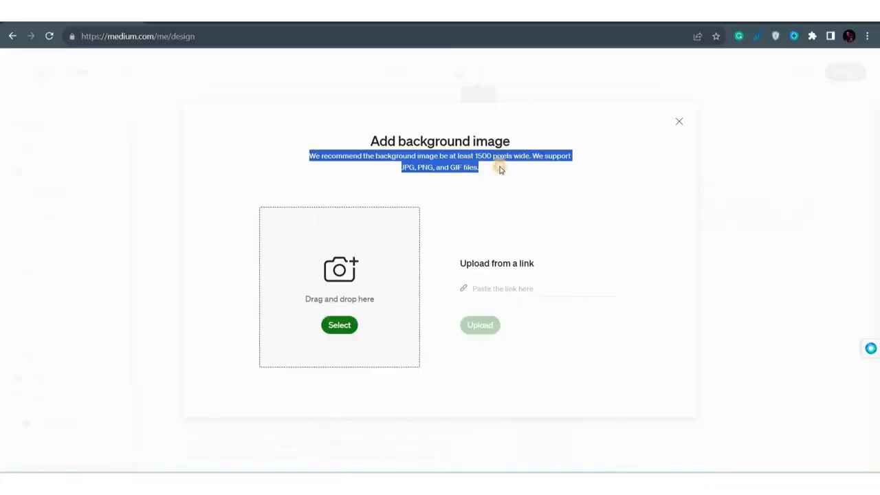
left_click(500, 169)
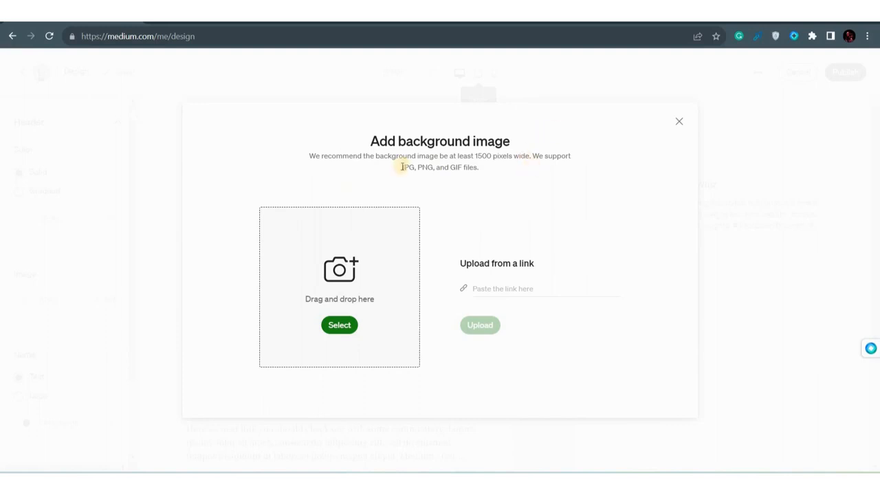
- In the DALL·E profile image chat, request a Medium profile banner or header at least 1500 pixels wide containing the message and call to action
left_click(65, 305)
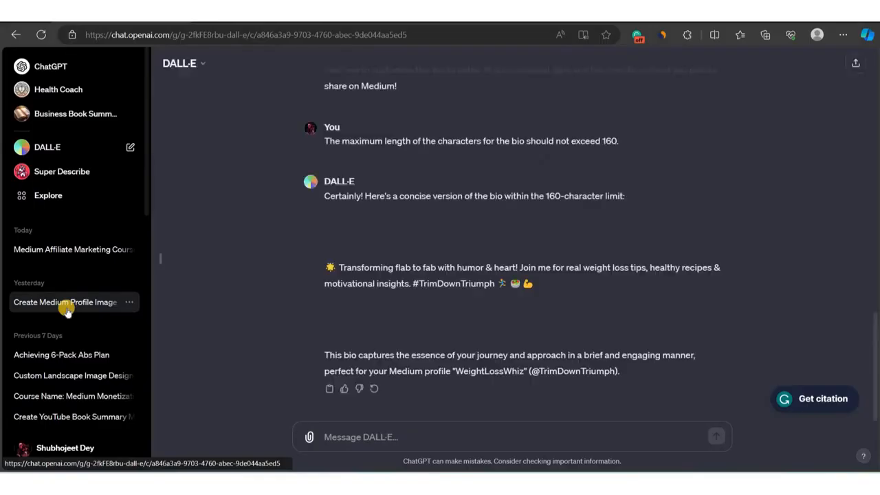
scroll(304, 256, "up", 15)
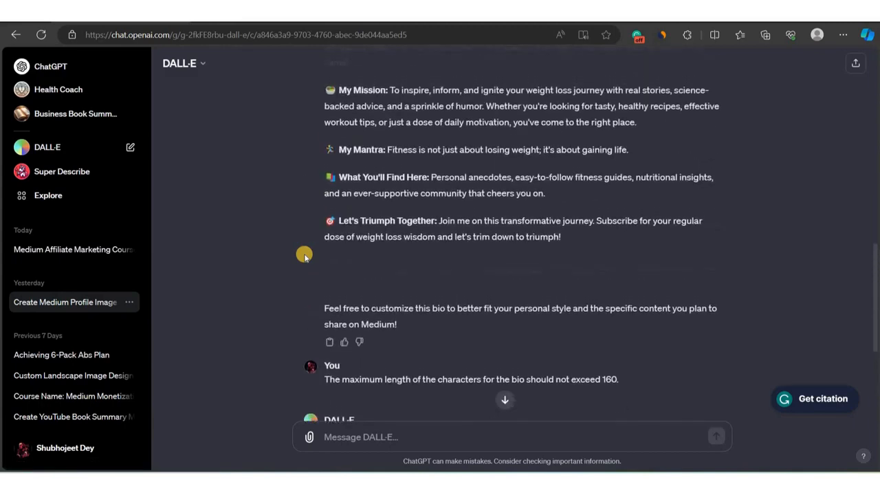
type("Ca")
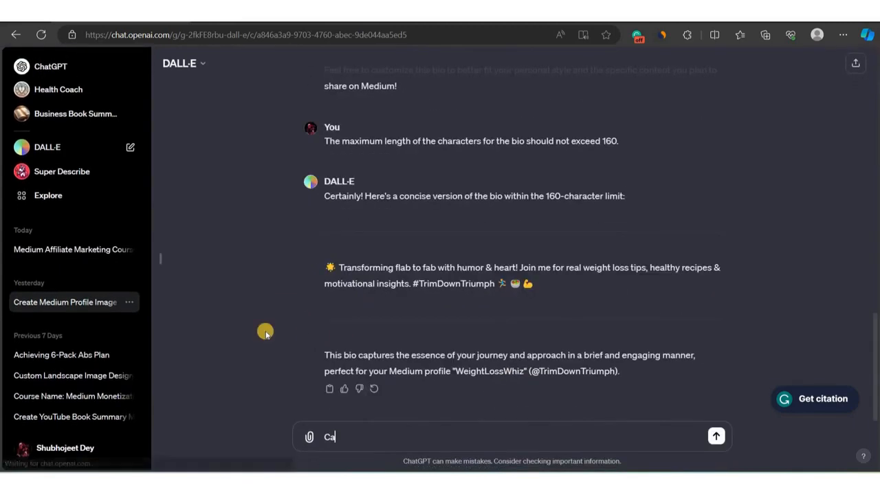
type("n you create a banner or header for our Medium Profile. It should be atleast 1500 pixels wide and it should co")
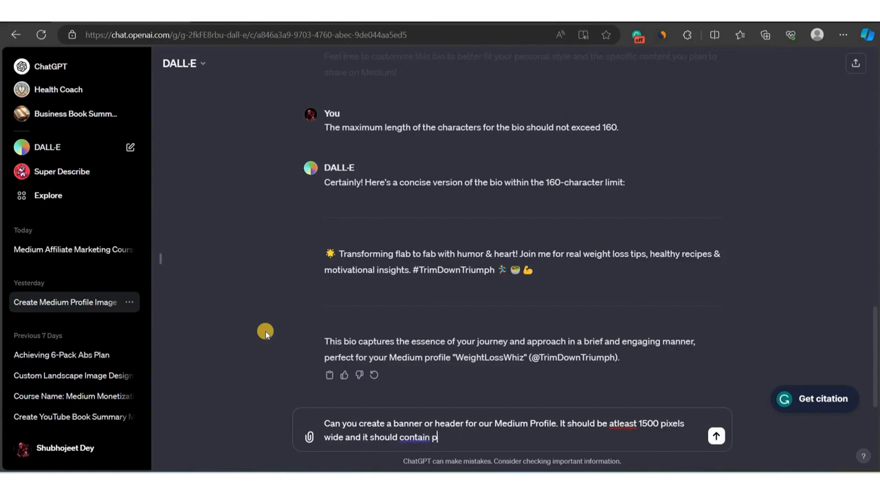
type("ntain our message and call to action")
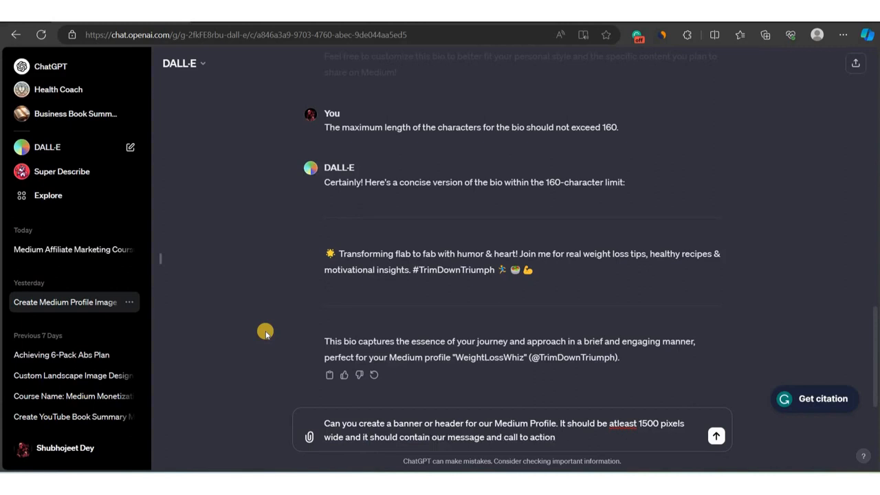
key("Return")
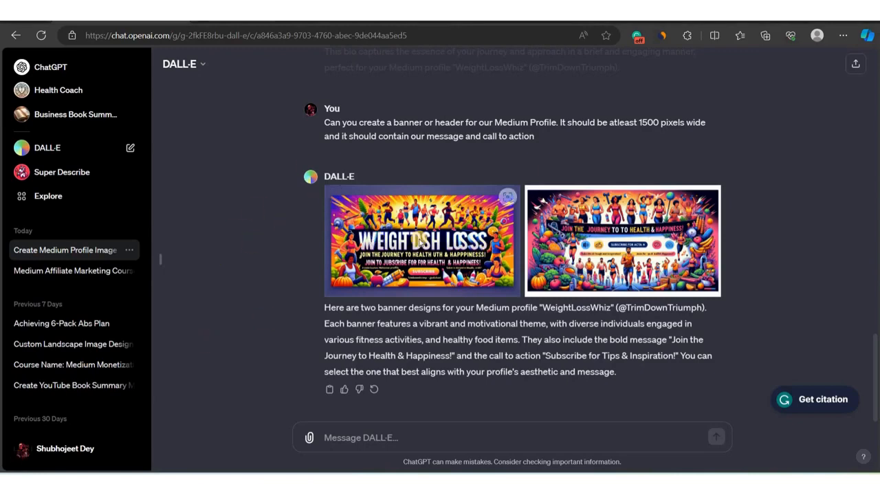
- Review both generated banners enlarged and send the prompt "Just generate an image for banner with no text or call to actions"
left_click(370, 230)
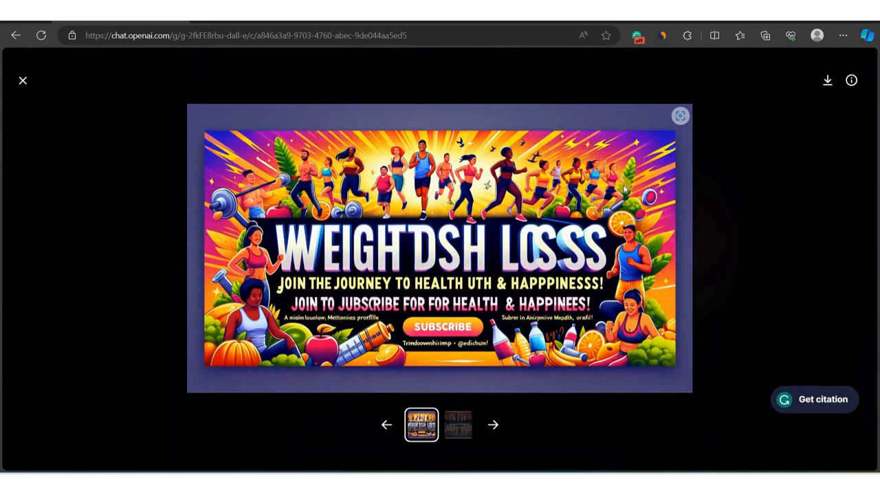
left_click(493, 425)
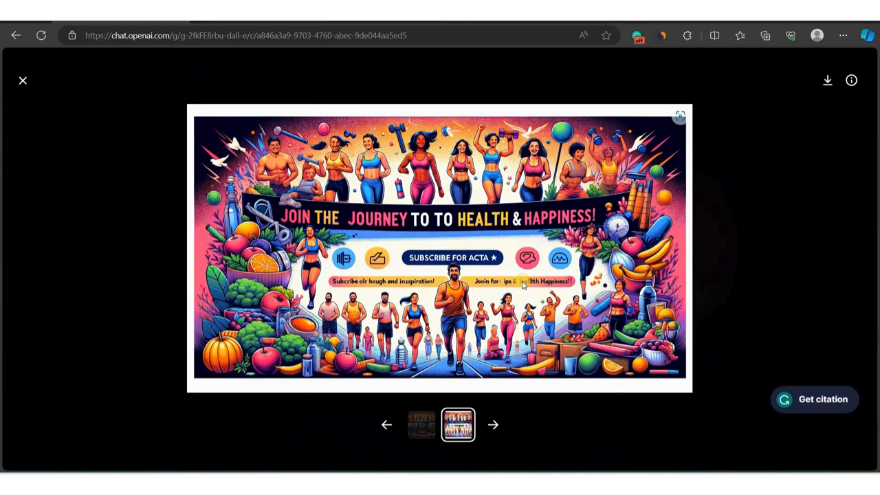
left_click(345, 449)
type("Just generate an image for banner with no text or call to actions")
key("Return")
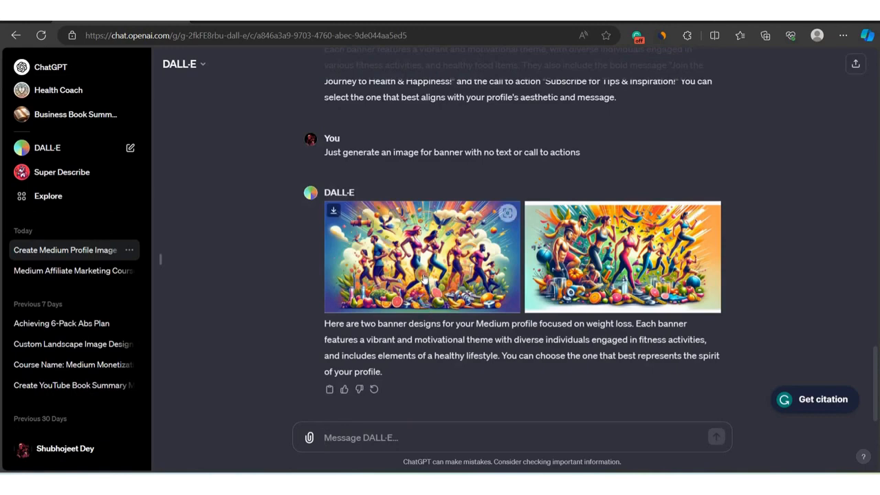
- Compare the two new text-free banner images enlarged and close the image viewer
left_click(424, 276)
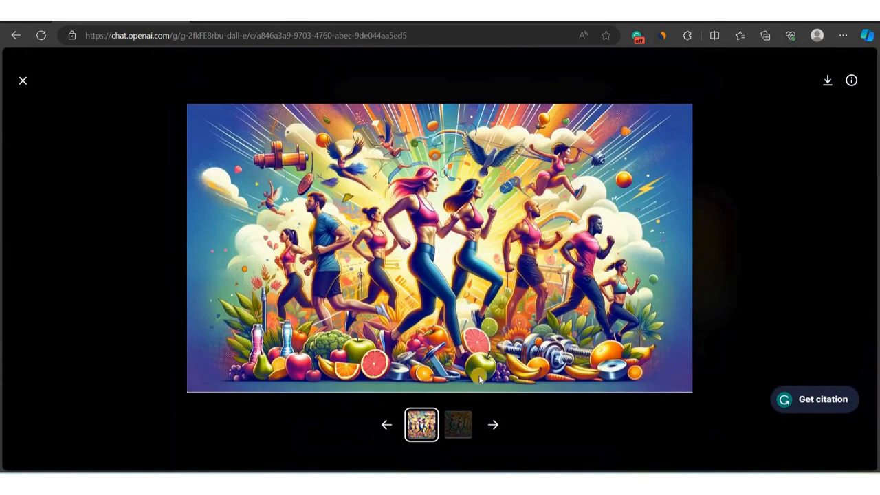
left_click(456, 426)
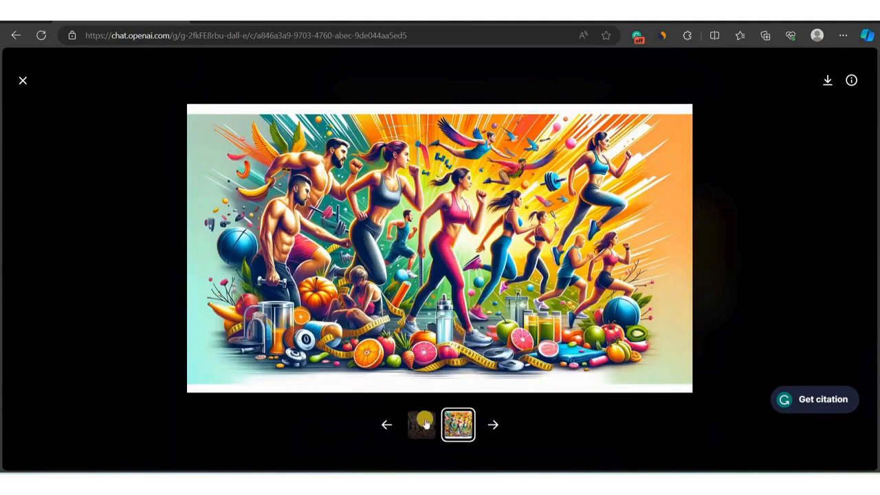
left_click(422, 424)
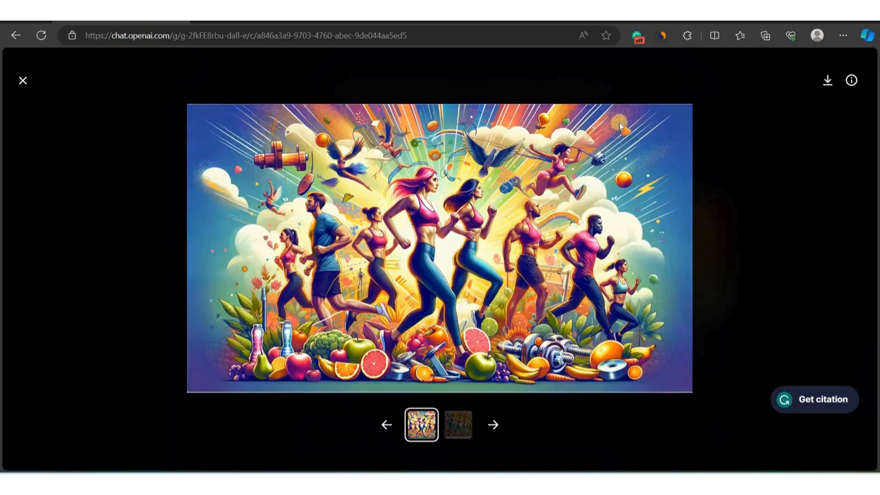
left_click(22, 83)
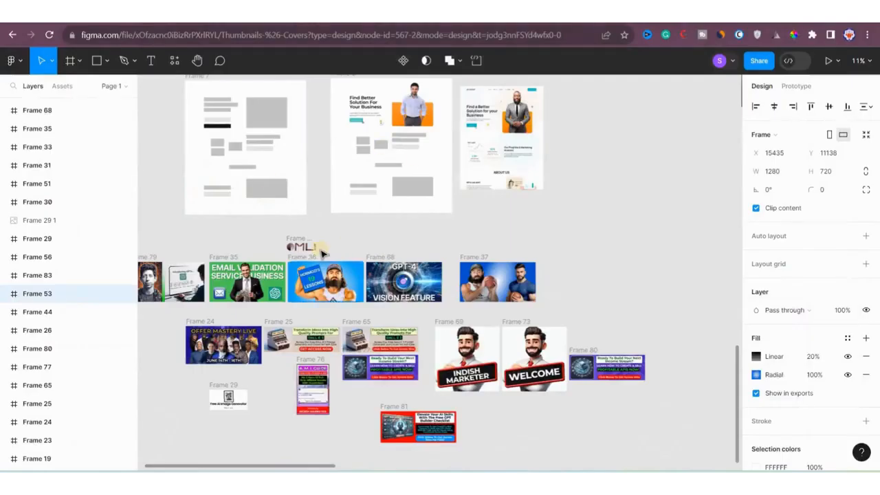
- Look through the covers and thumbnails in the Figma Thumbnails & Covers file for an existing banner design to reuse
scroll(321, 253, "down", 8, "ctrl")
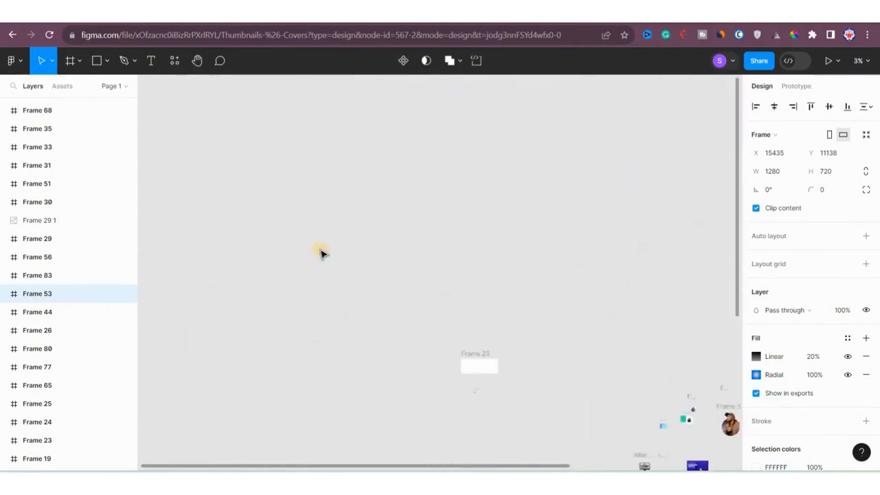
scroll(320, 253, "right", 3)
scroll(78, 241, "up", 8)
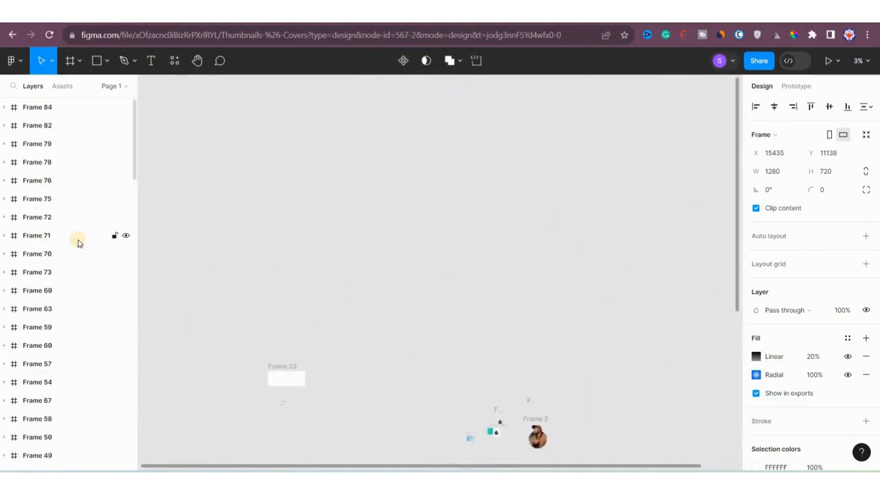
scroll(59, 359, "down", 15)
scroll(59, 358, "up", 15)
scroll(452, 391, "right", 3)
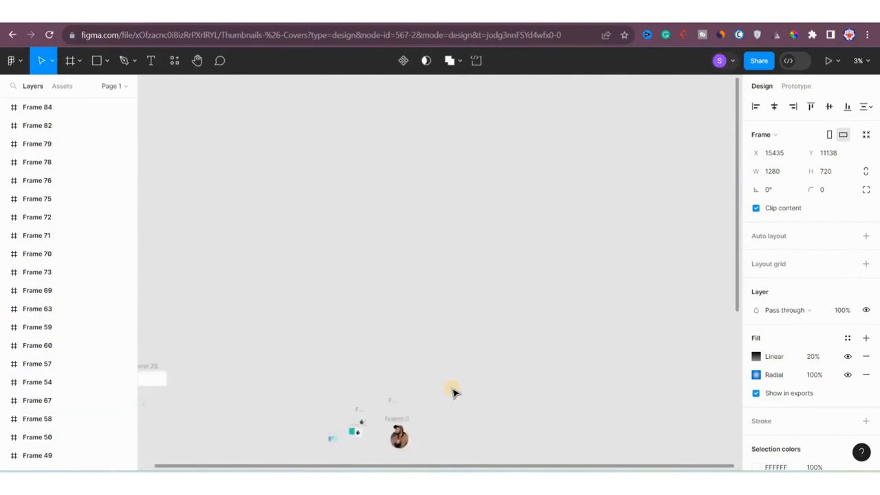
scroll(452, 391, "right", 3)
scroll(452, 392, "down", 8)
scroll(451, 391, "up", 3)
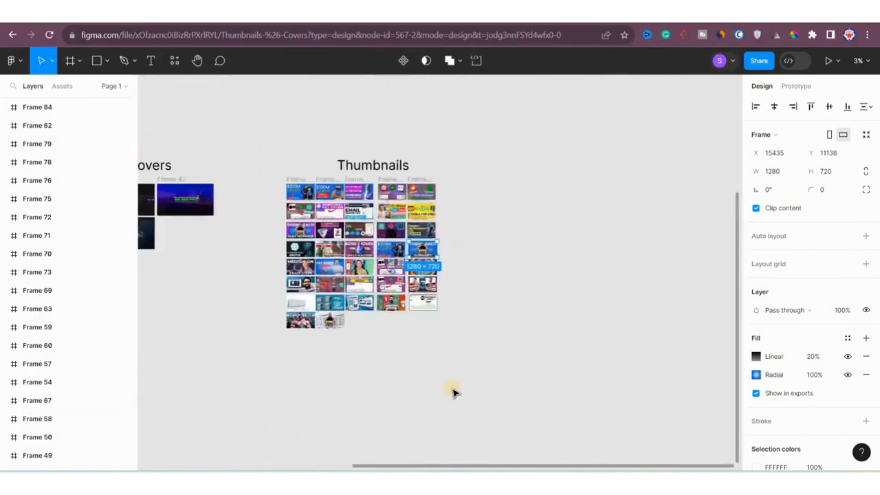
scroll(452, 391, "up", 5)
scroll(452, 392, "left", 2)
scroll(452, 392, "up", 4)
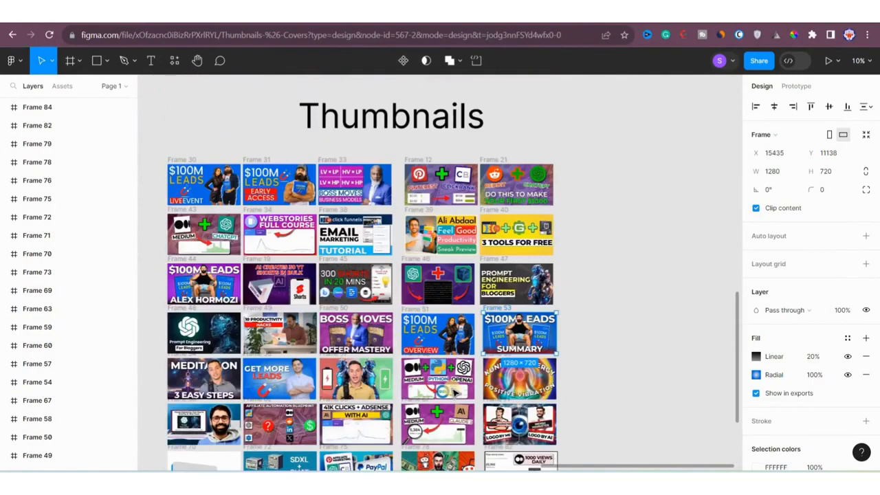
scroll(453, 390, "down", 1)
scroll(281, 354, "left", 12)
scroll(280, 353, "down", 2)
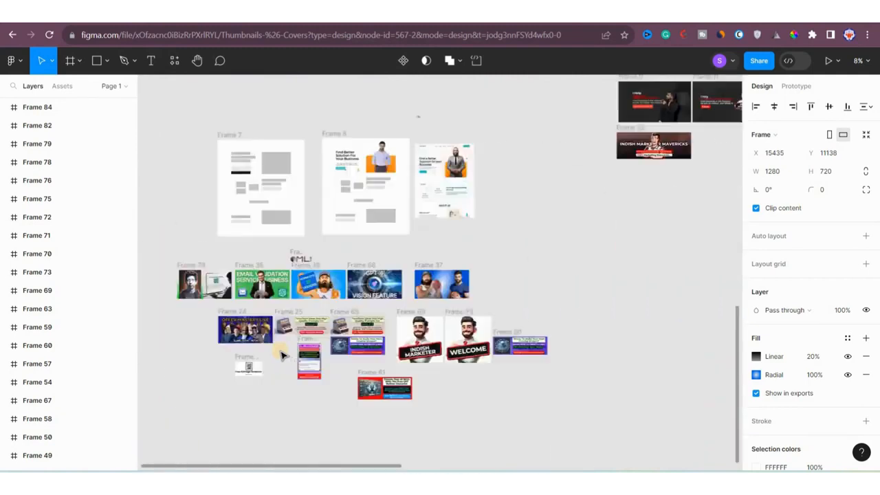
scroll(316, 387, "down", 3)
scroll(316, 387, "up", 1)
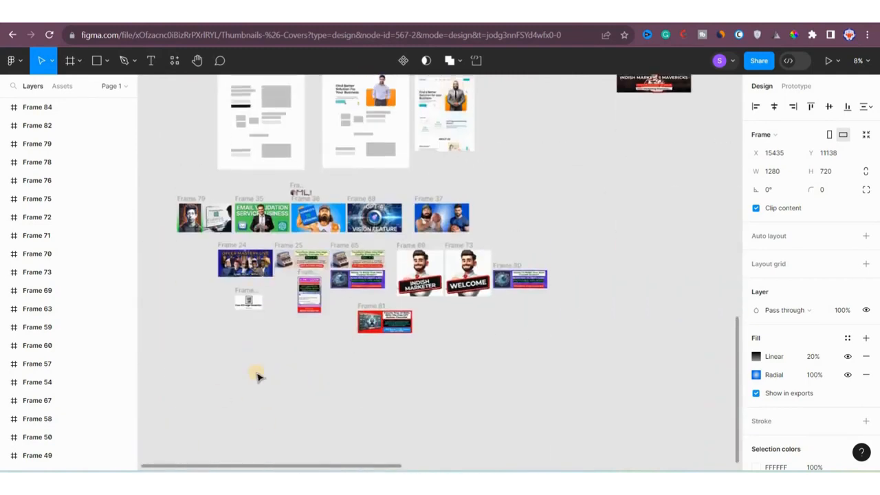
scroll(289, 304, "up", 4)
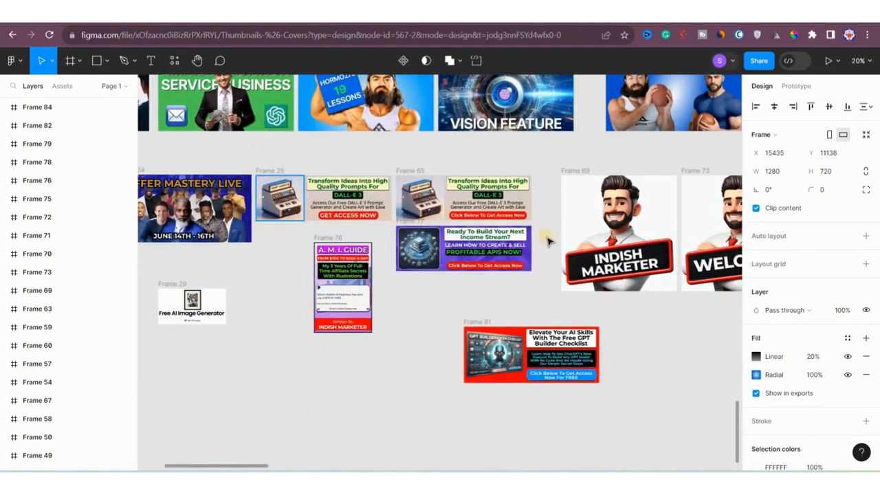
scroll(558, 243, "right", 3)
scroll(561, 244, "right", 6)
scroll(560, 244, "up", 10)
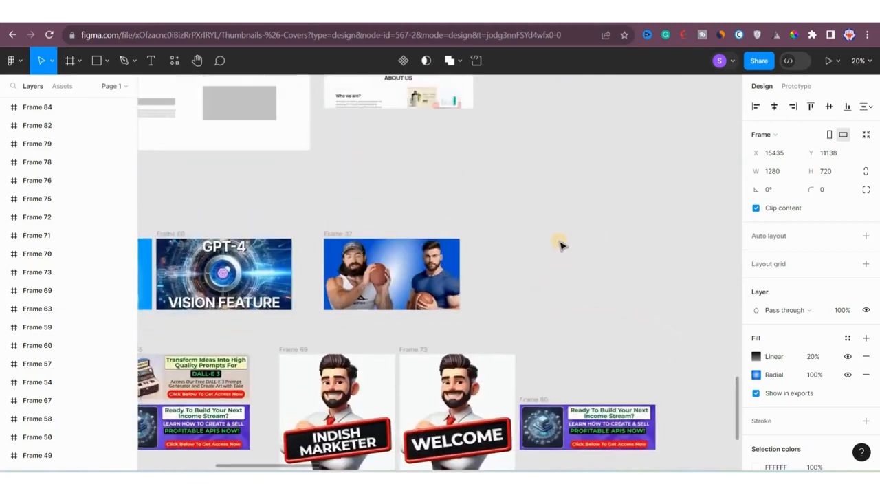
scroll(560, 244, "left", 10)
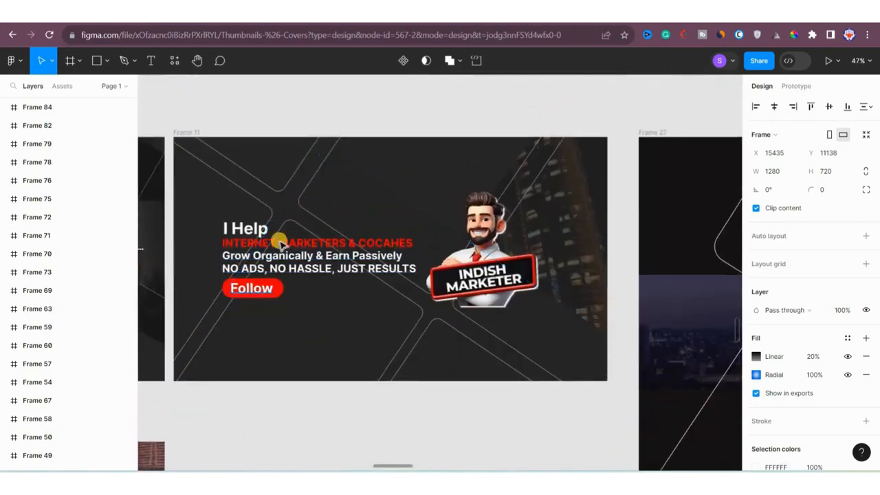
- Duplicate the 1600 × 900 "I Help Internet Marketers" cover frame as the base for the new banner
left_click(193, 133)
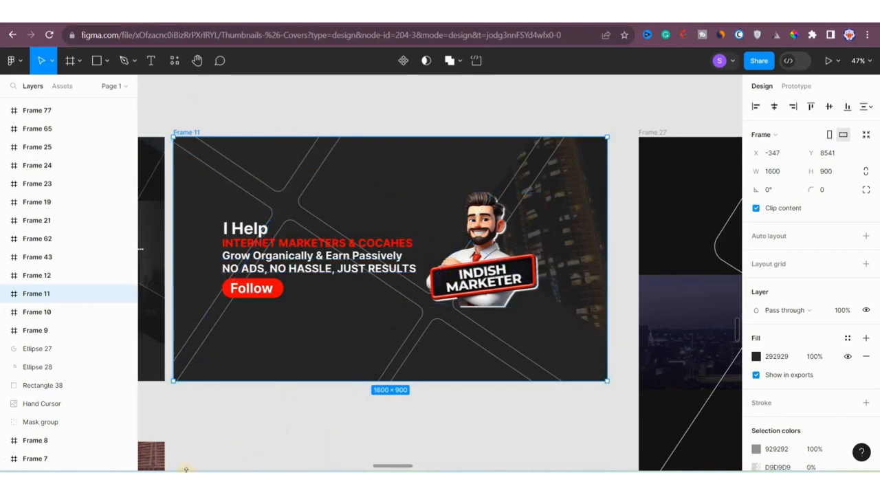
key("ctrl+d")
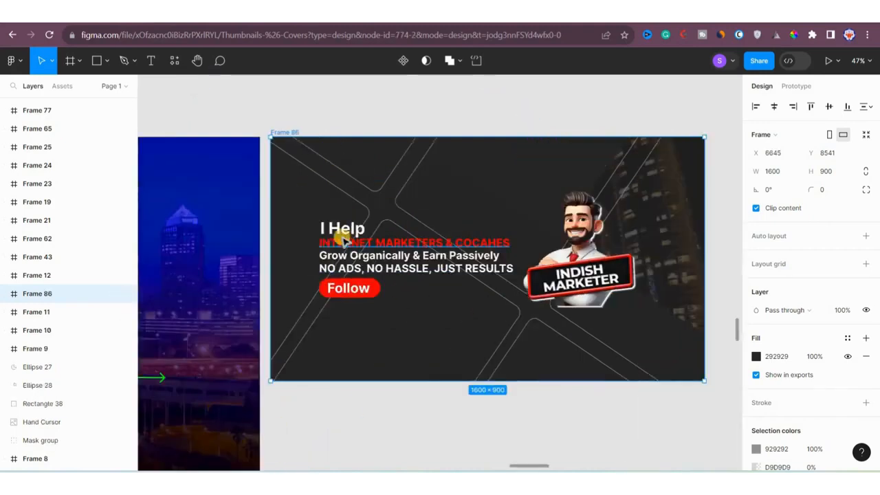
scroll(344, 240, "down", 3)
scroll(342, 240, "up", 6)
scroll(344, 240, "down", 5)
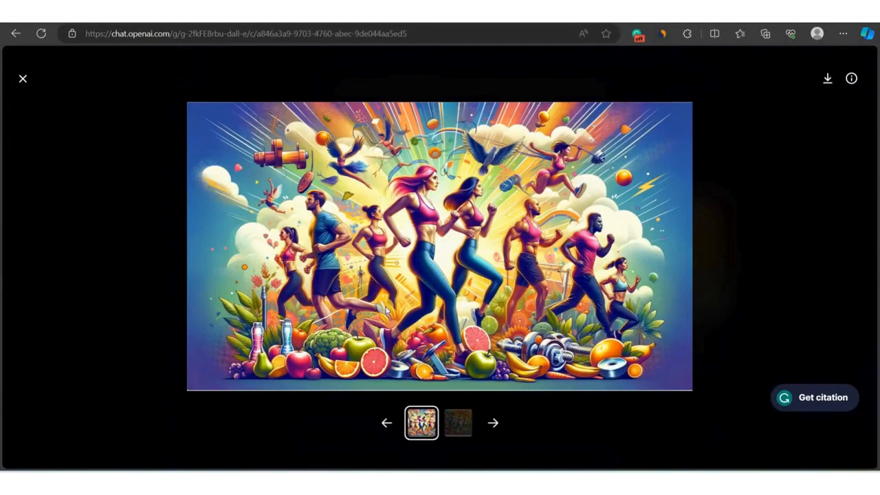
- Copy the colourful runners banner image from the DALL·E chat and paste it centred in the duplicated cover frame in Figma
right_click(389, 234)
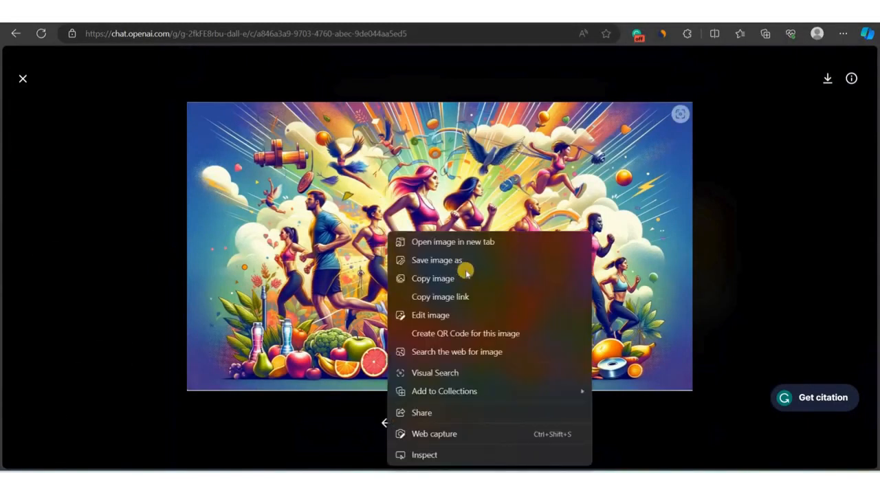
left_click(434, 279)
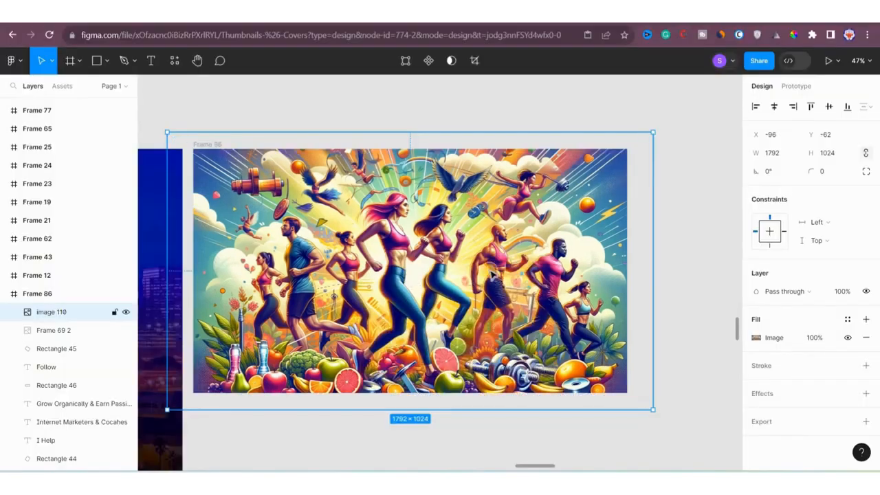
mouse_move(348, 278)
left_mouse_down()
mouse_move(344, 294)
mouse_move(342, 273)
left_mouse_up()
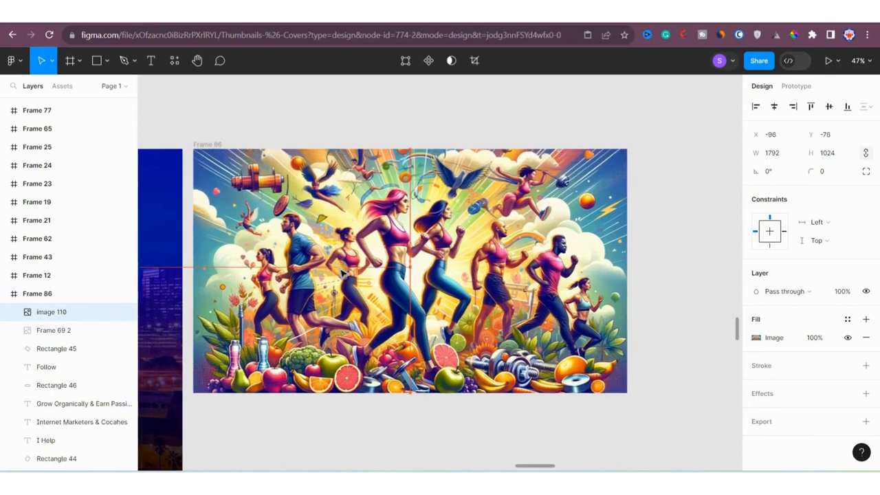
- Send the pasted runners image behind all other layers of the duplicated cover frame
right_click(300, 273)
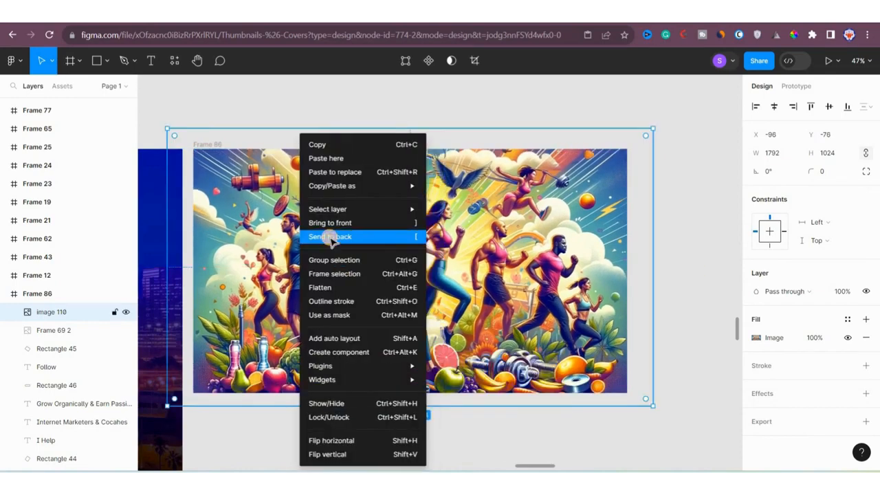
left_click(331, 238)
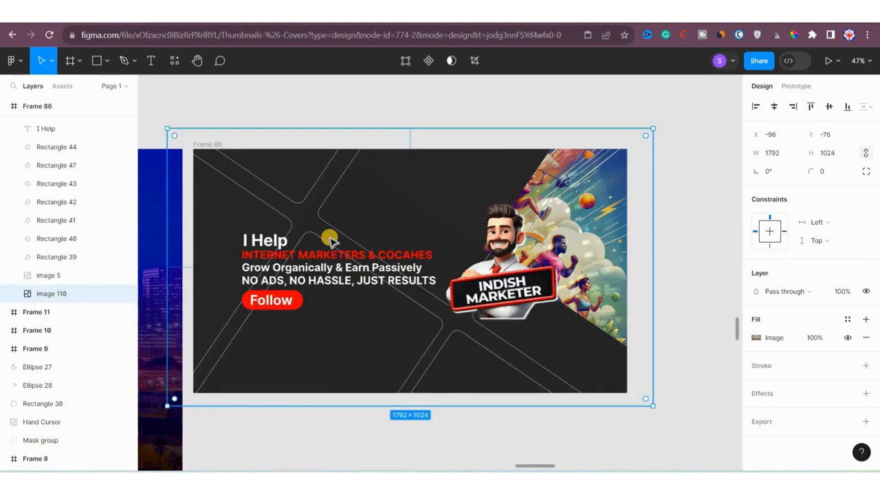
left_click(715, 220)
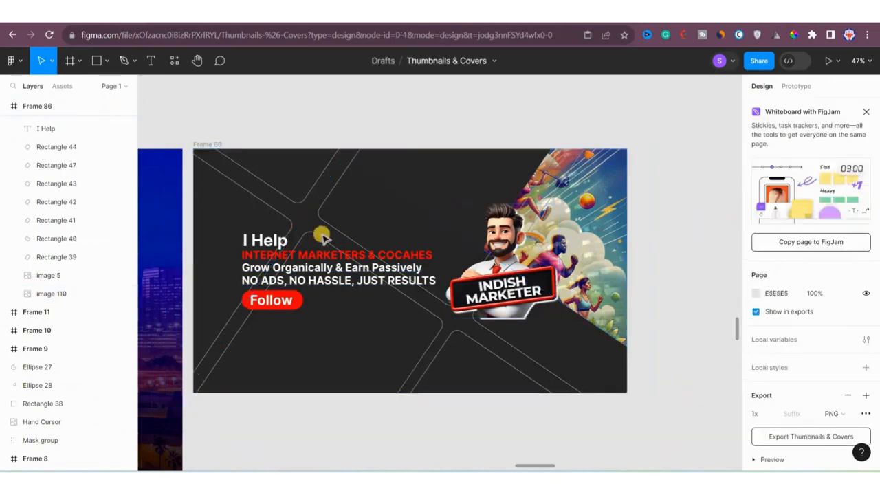
- Delete the dark angled rectangles, their thin outlines and the Indish Marketer character from the duplicated cover
left_click(473, 192)
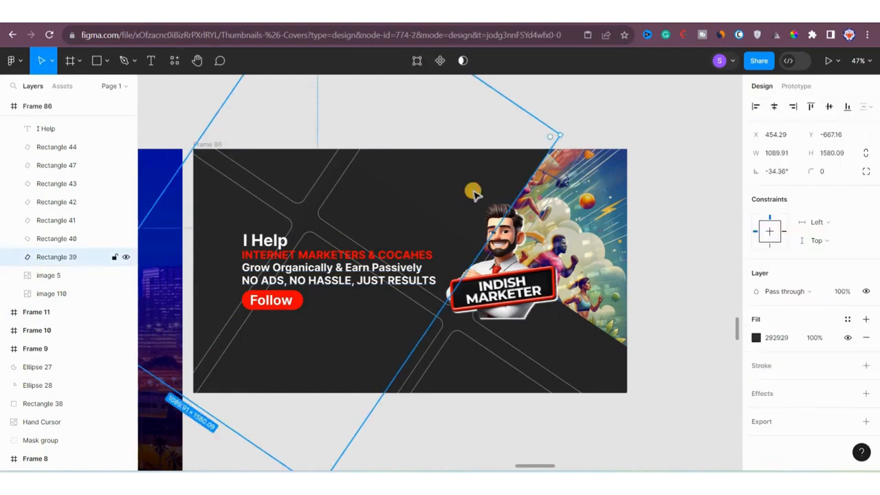
key("Delete")
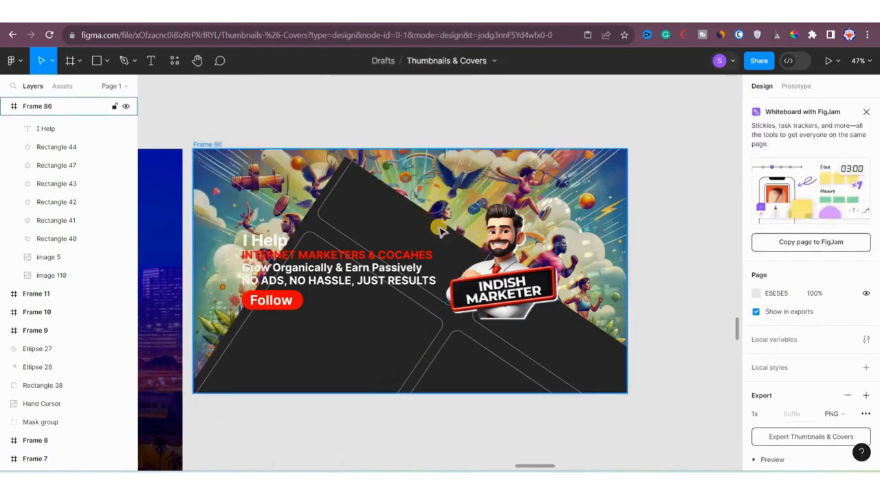
left_click(405, 239)
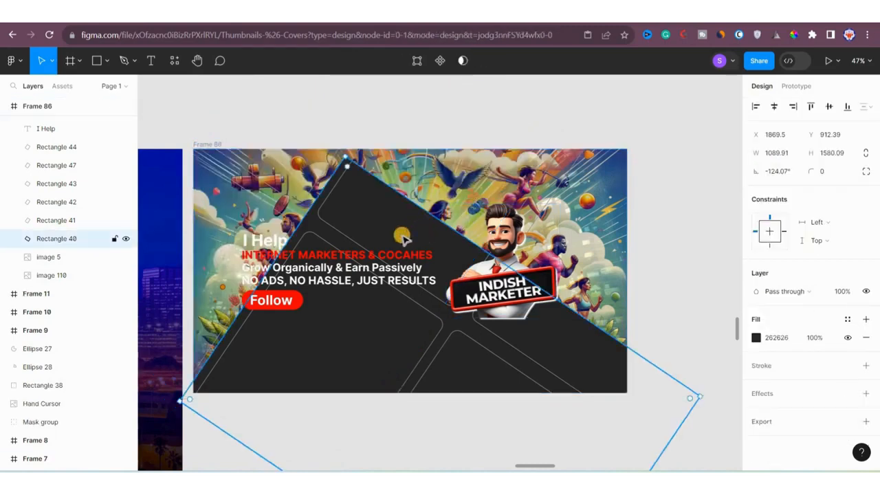
key("Delete")
left_click(508, 253)
key("Delete")
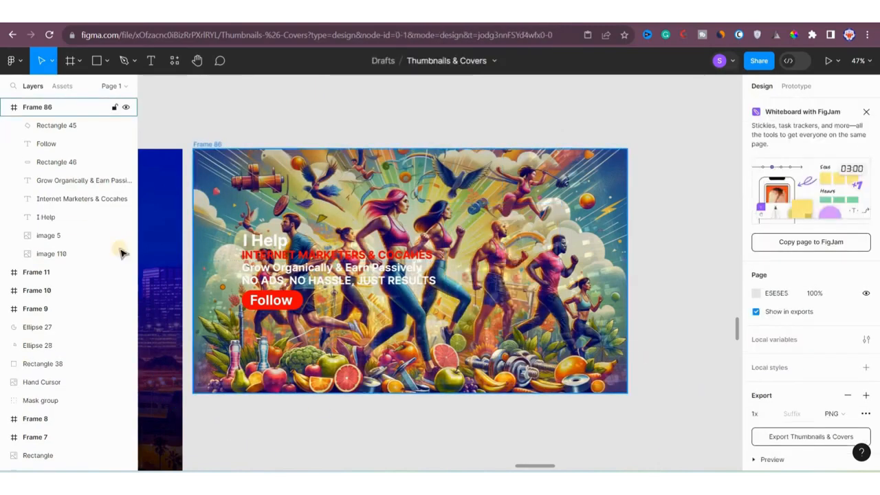
- Delete the remaining outlined rectangle, the red Follow button background and the old background picture, keeping the four text layers
left_click(66, 125)
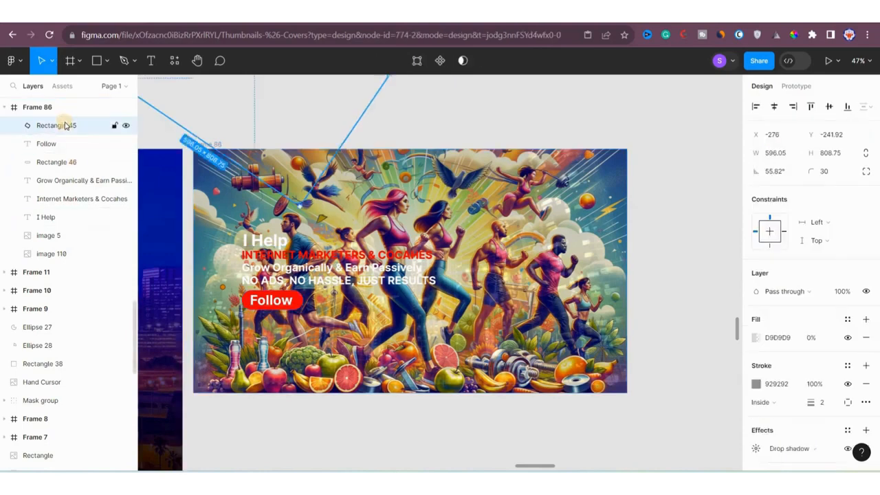
key("Delete")
left_click(73, 144)
key("Delete")
left_click(60, 193)
key("Delete")
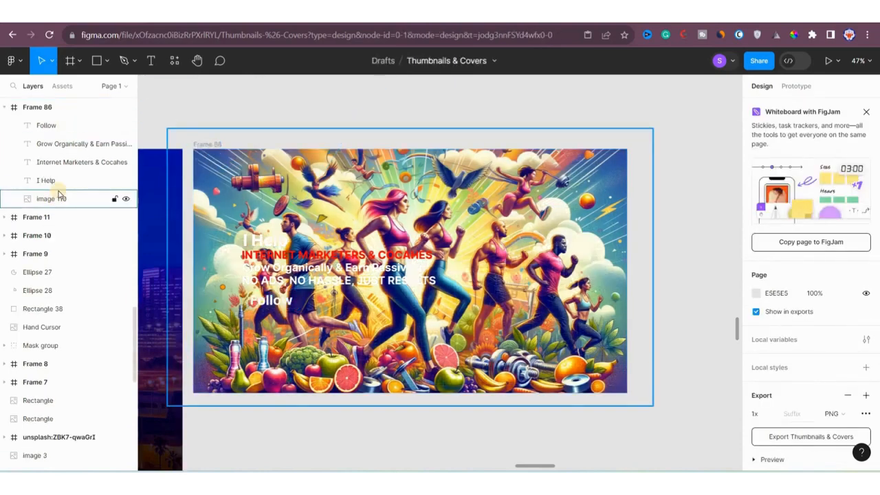
- Darken the runners image with an additional black 000000 fill at 70% opacity
scroll(59, 194, "up", 1)
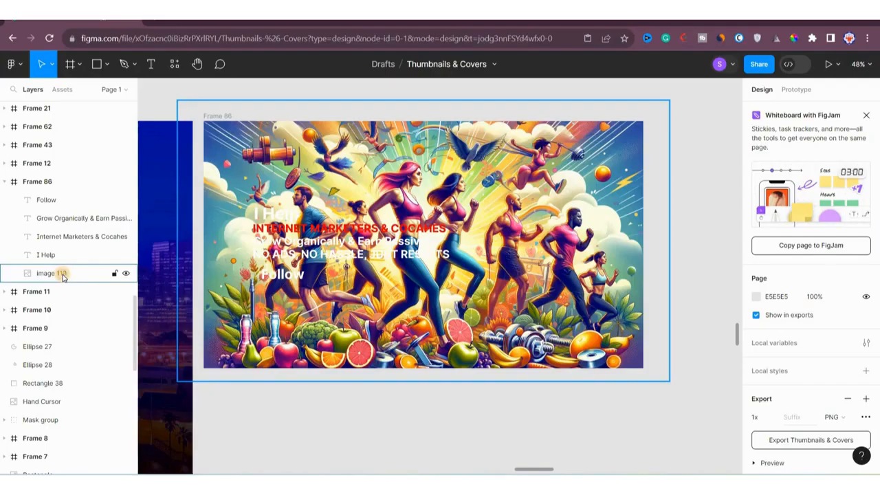
left_click(148, 310)
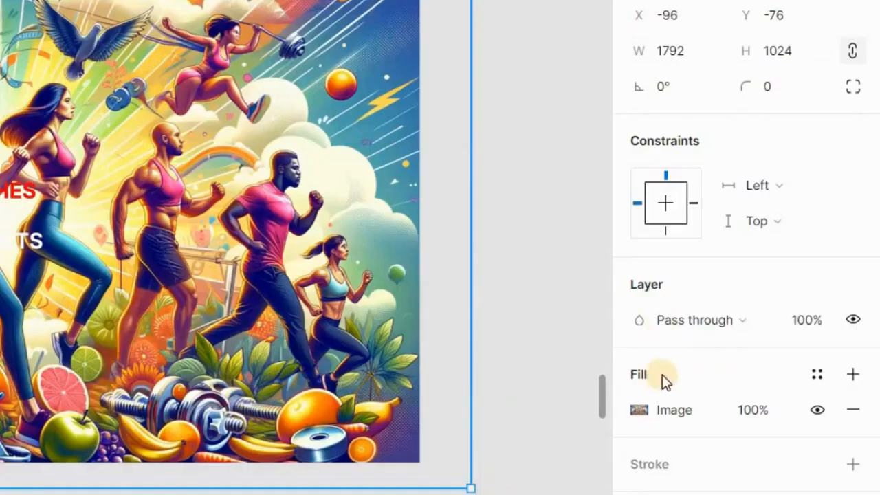
left_click(852, 374)
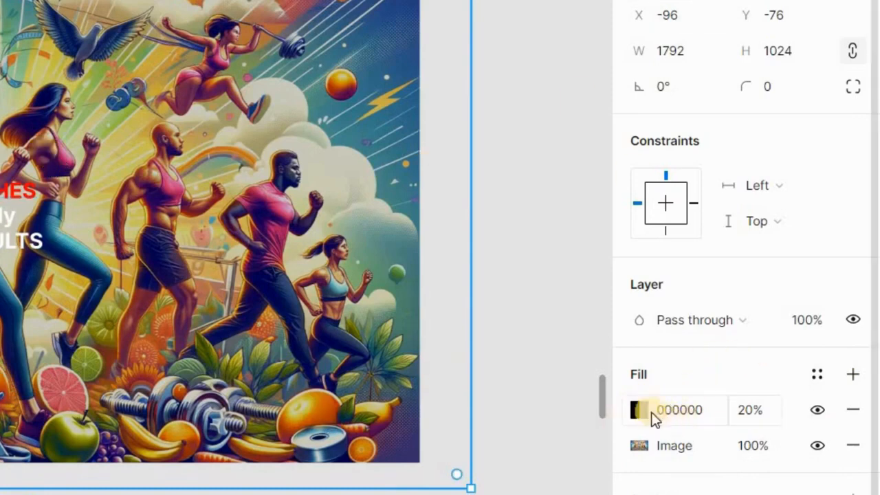
left_click(749, 411)
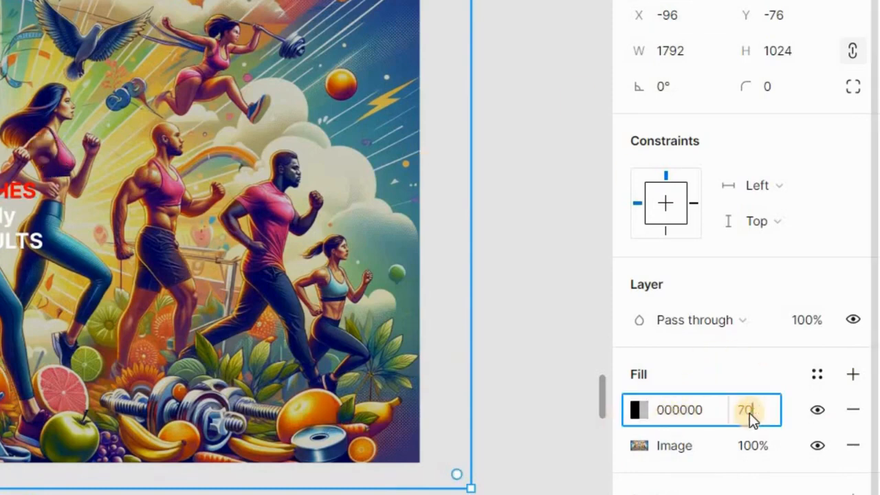
type("70")
key("Return")
left_click(547, 259)
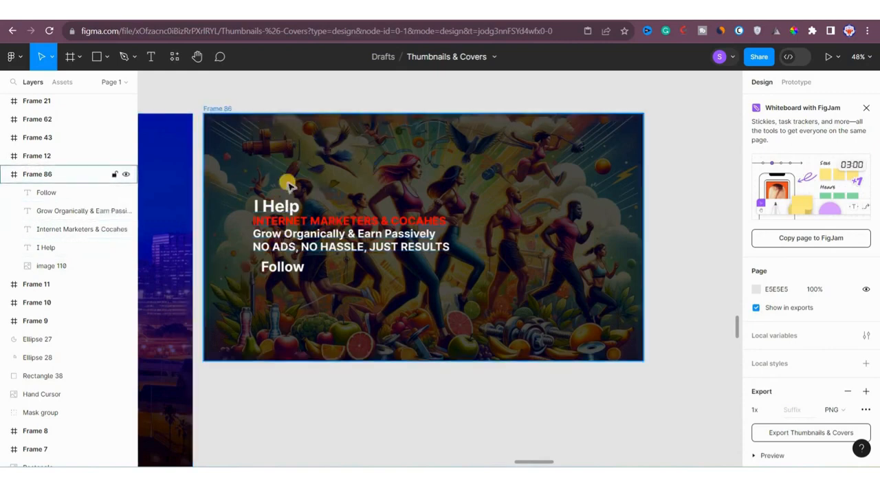
- Temporarily hide the background image, centre the four text layers together in the frame and show the image again
left_click(259, 408)
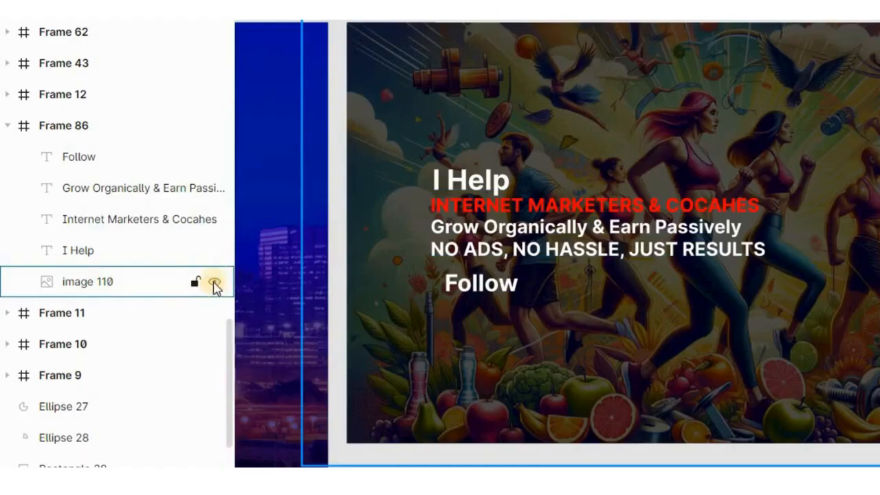
left_click(215, 283)
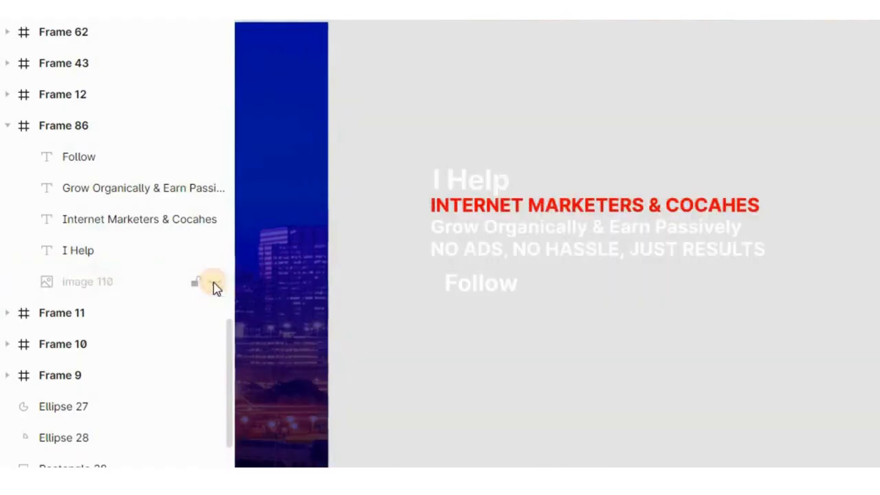
left_click_drag(311, 226, 379, 231)
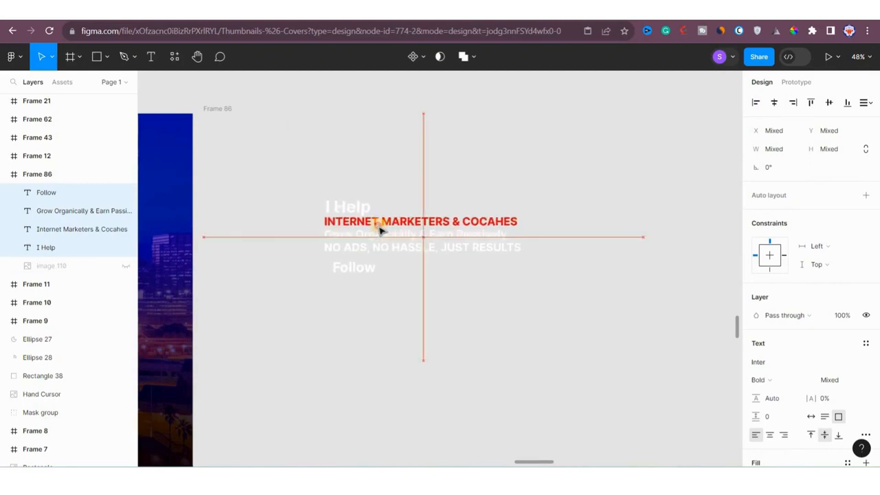
left_click(125, 266)
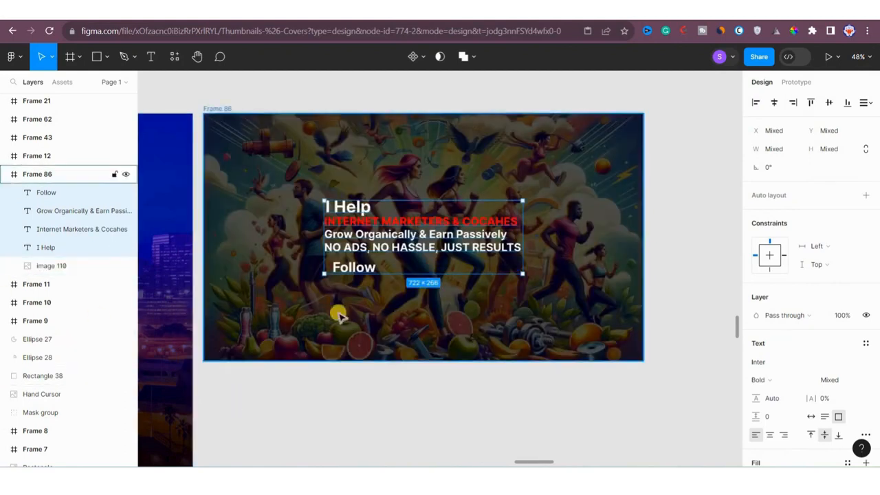
left_click(313, 397)
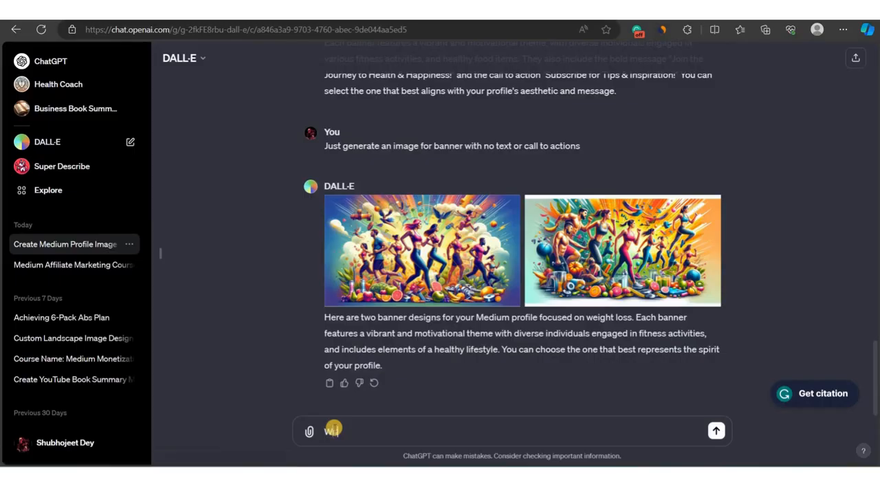
- Ask DALL·E to "Write a short text to put in the banner." and replace the tagline in the Figma banner with its answer
key("Return")
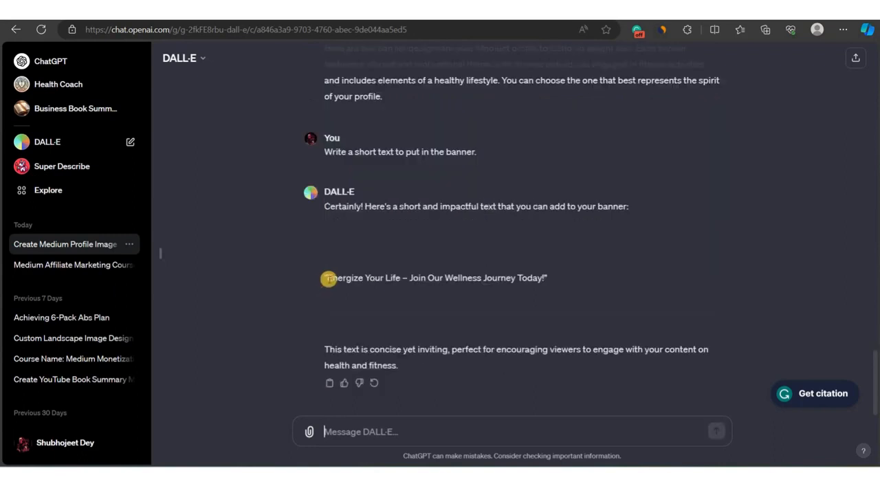
left_click_drag(329, 278, 543, 280)
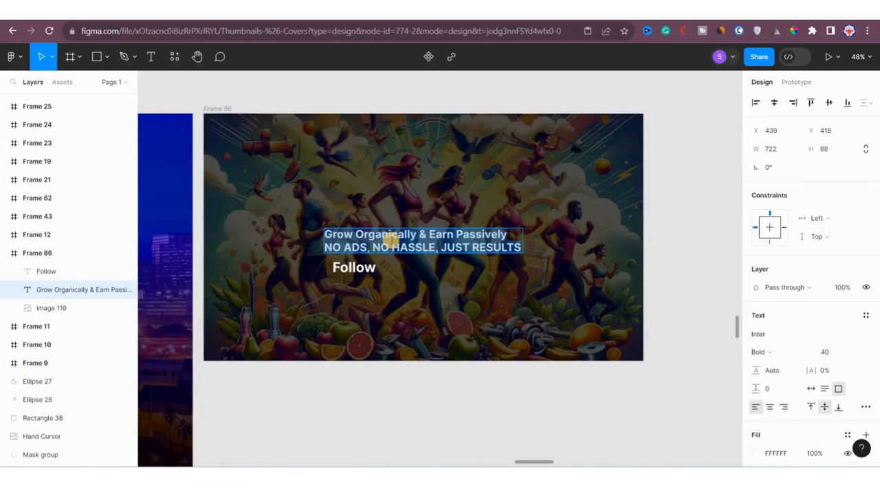
key("ctrl+v")
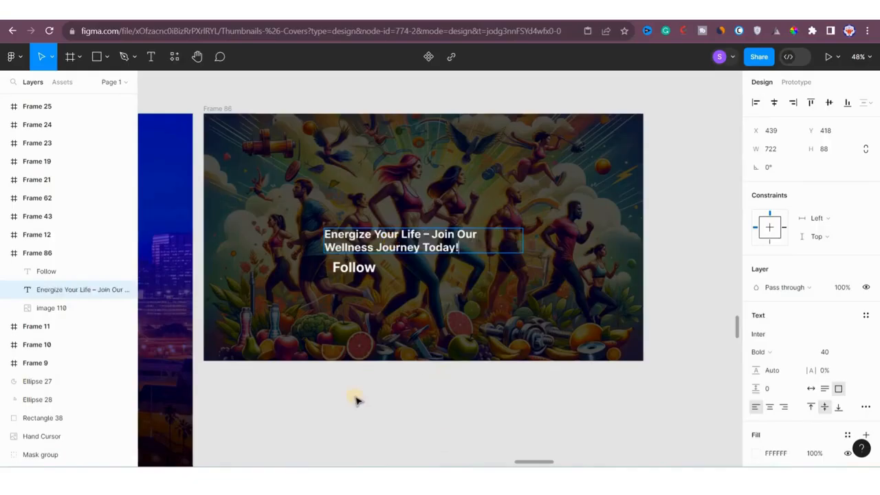
key("Escape")
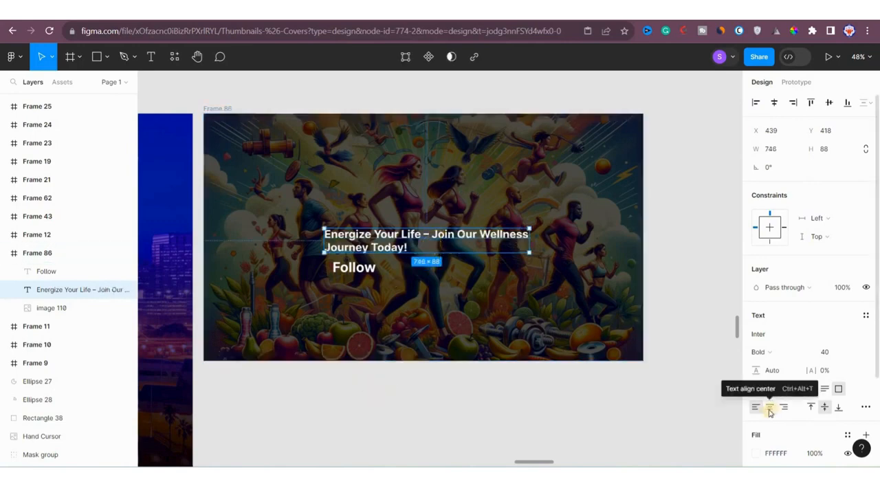
- Centre-align the "Energize Your Life – Join Our Wellness Journey Today!" text and move the Follow text to the centre beneath it
left_click(770, 408)
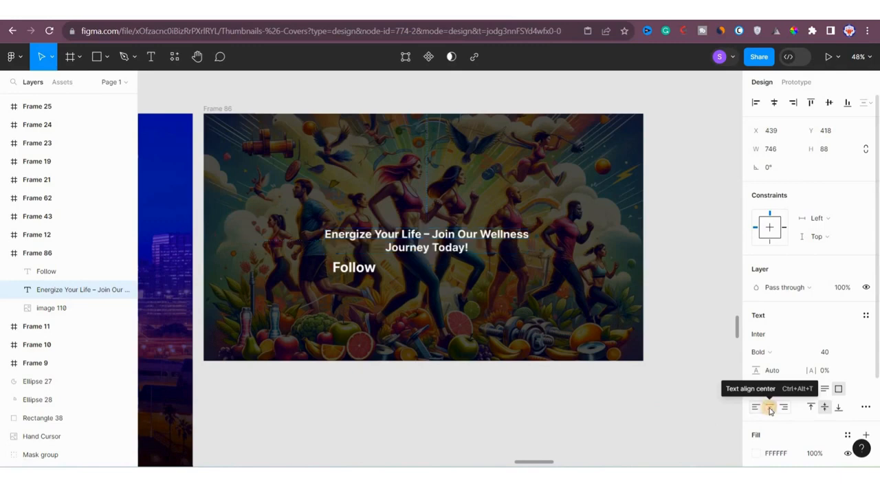
left_click(356, 269)
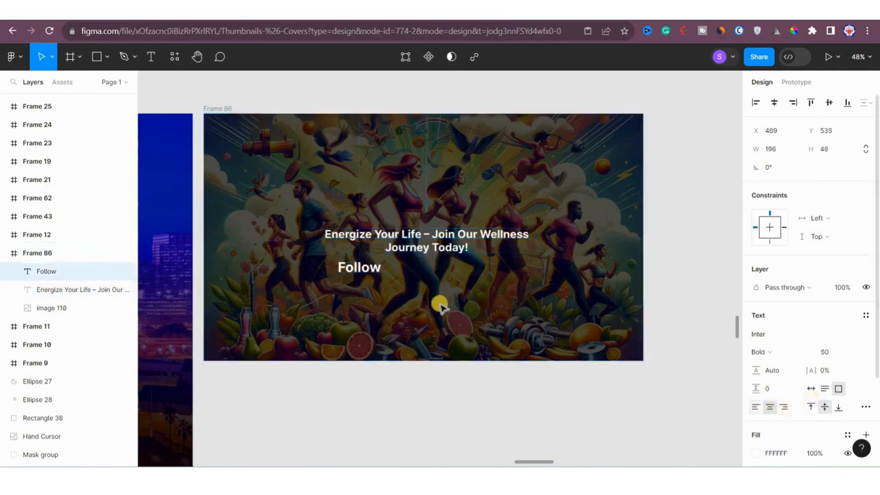
left_click_drag(354, 267, 421, 271)
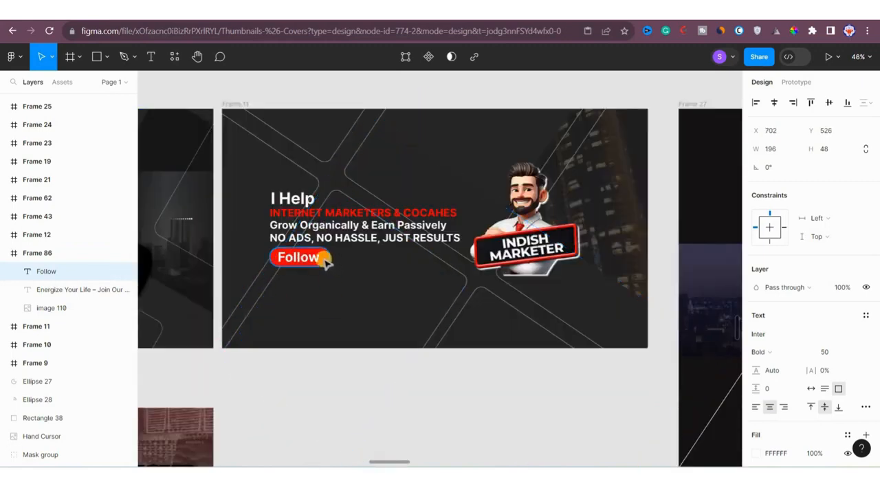
- Copy the red rounded Follow background from the original Indish Marketer cover into the runners banner and place it behind the Follow text
left_click(327, 263)
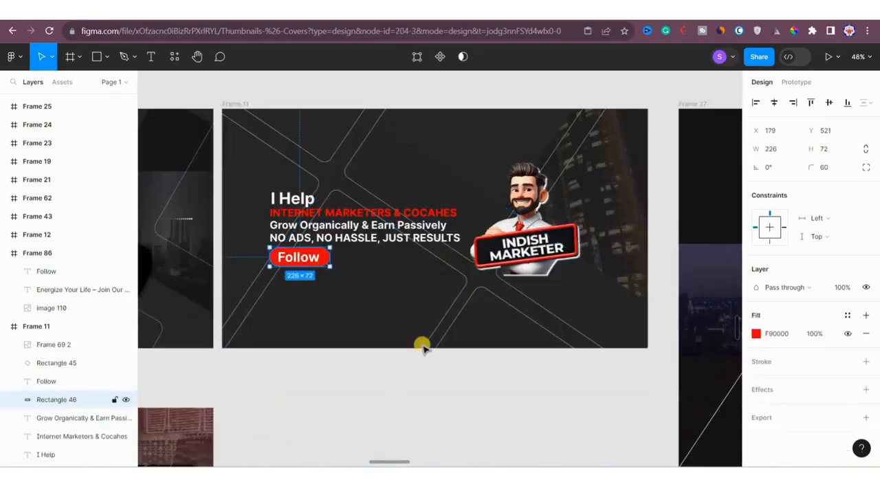
scroll(422, 346, "right", 2)
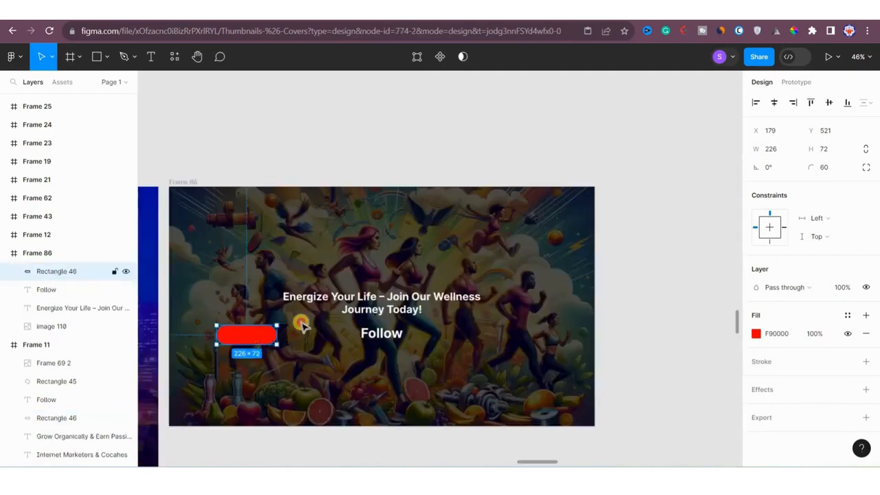
left_click_drag(302, 327, 388, 335)
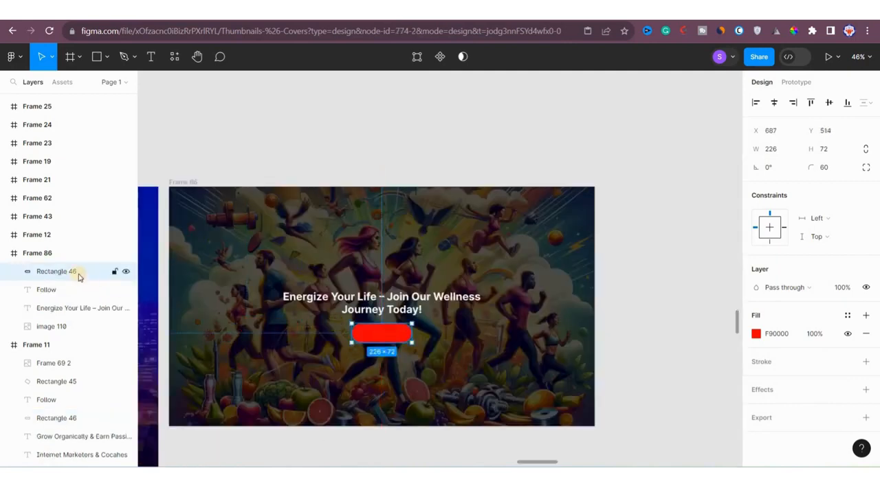
left_click_drag(59, 273, 61, 306)
left_click(291, 448)
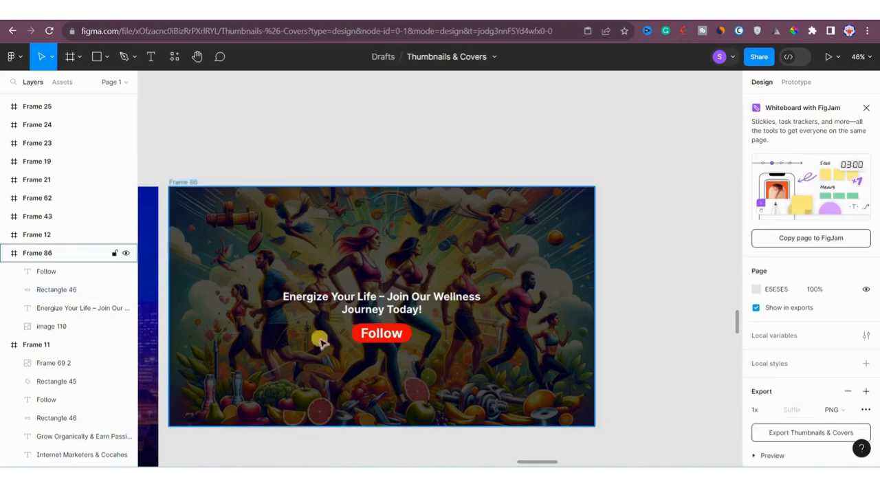
- Export the finished banner, Frame 86, as a PNG at 1x
scroll(305, 388, "left", 1)
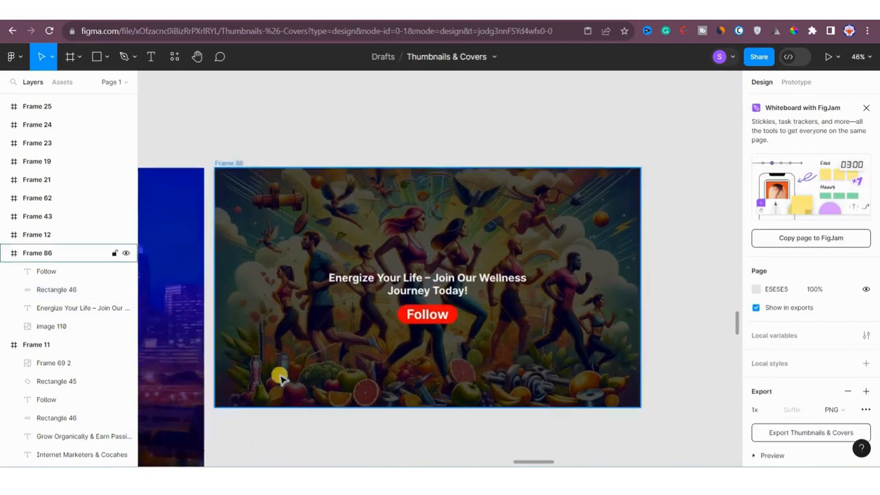
scroll(281, 373, "right", 2)
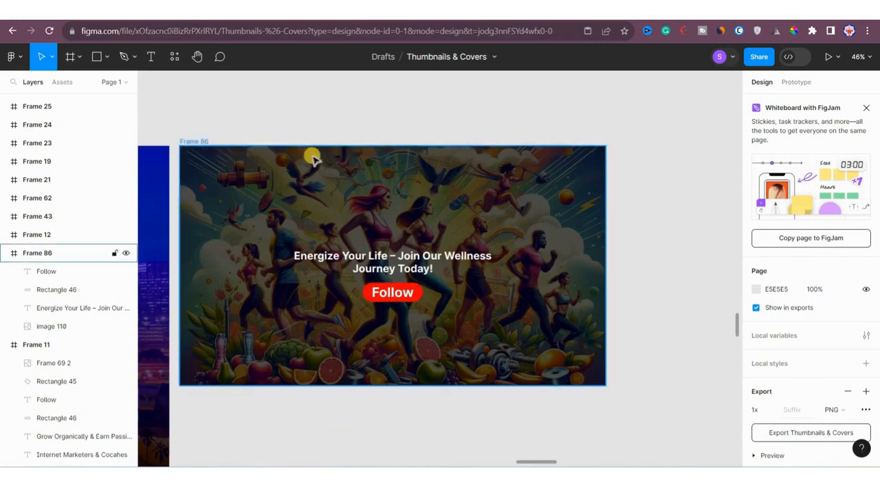
left_click(47, 253)
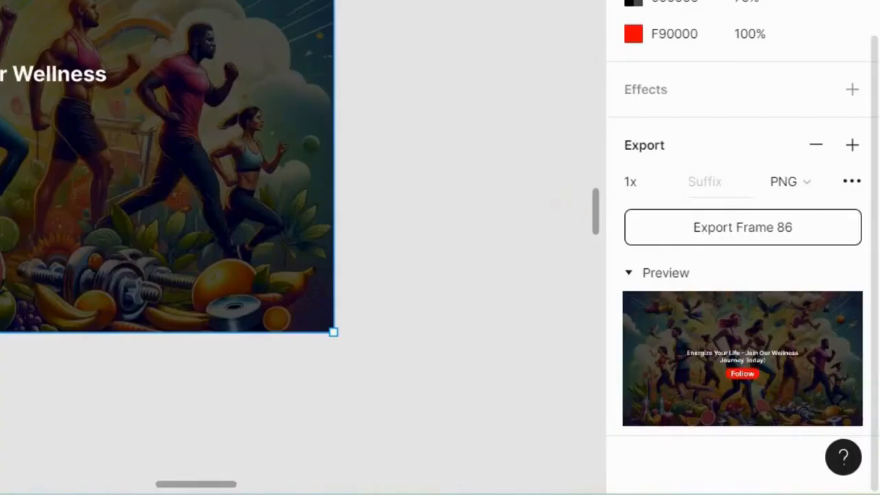
left_click(733, 230)
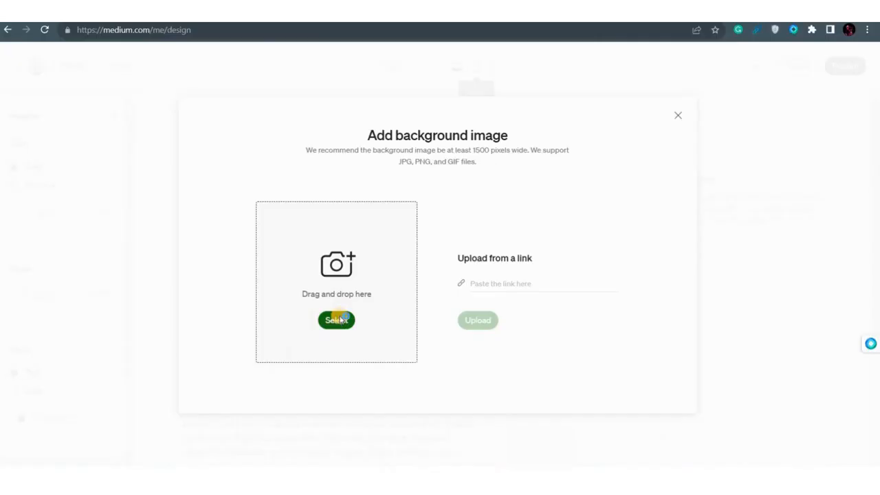
- In Medium's header design, choose Frame 86.png as the background image
left_click(337, 319)
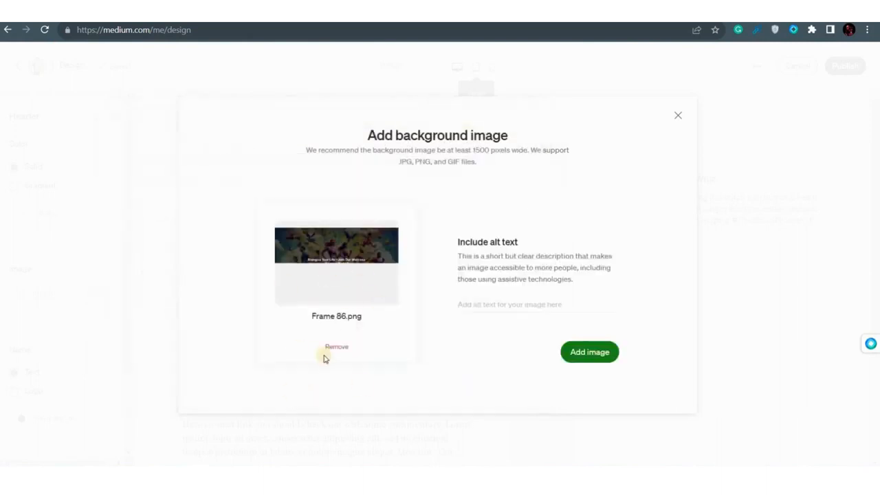
left_click(488, 304)
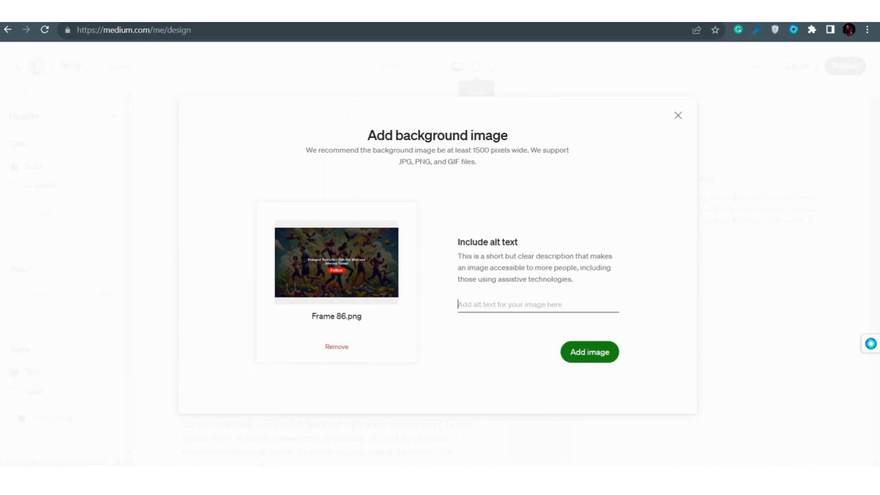
- Attach the exported banner image to the DALL·E chat and ask it to "write an alt text for this image"
left_click(270, 476)
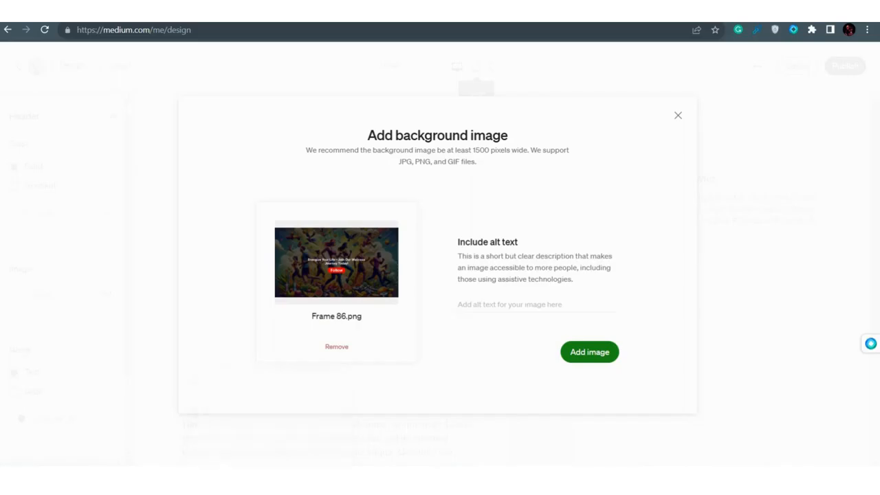
left_click_drag(622, 235, 346, 401)
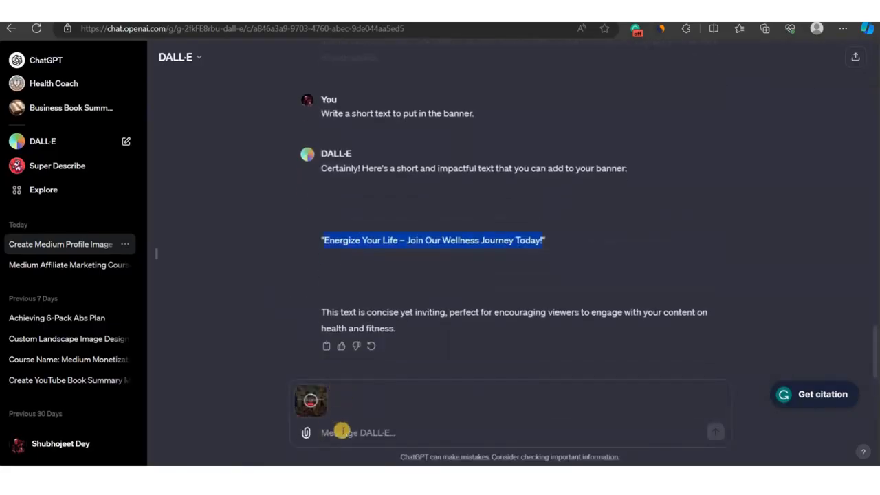
left_click(342, 431)
type("write")
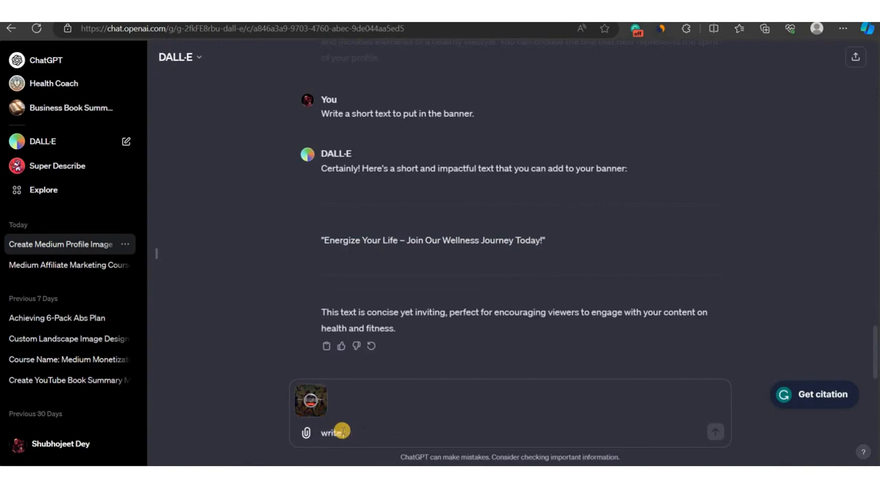
type(" an alt text for this image")
key("Return")
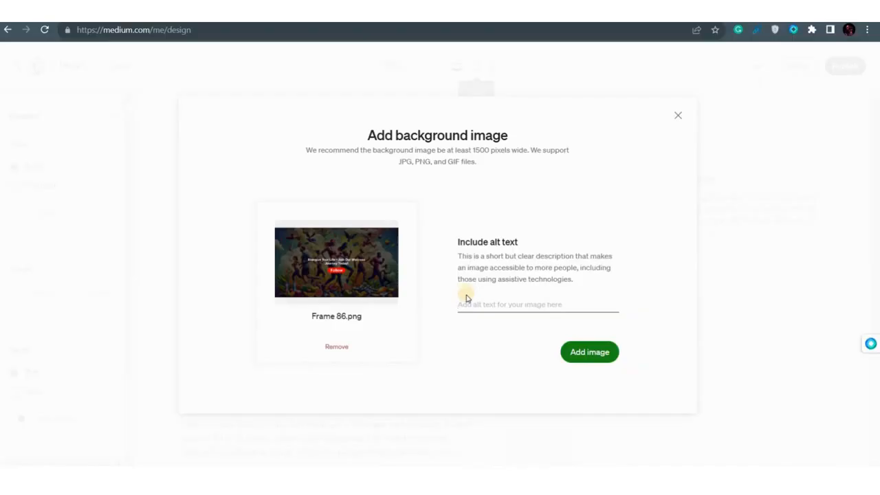
- Paste the generated alt text for the banner and add the image to the Medium header
left_click(466, 300)
key("ctrl+v")
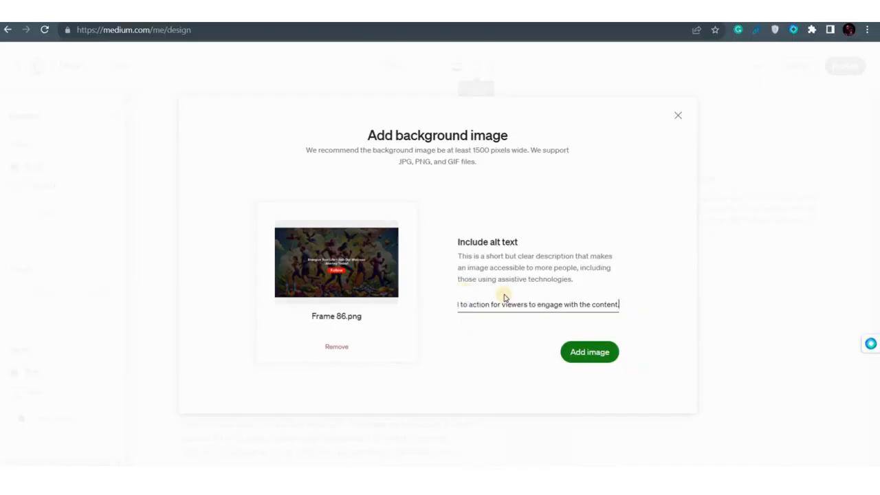
left_click(589, 351)
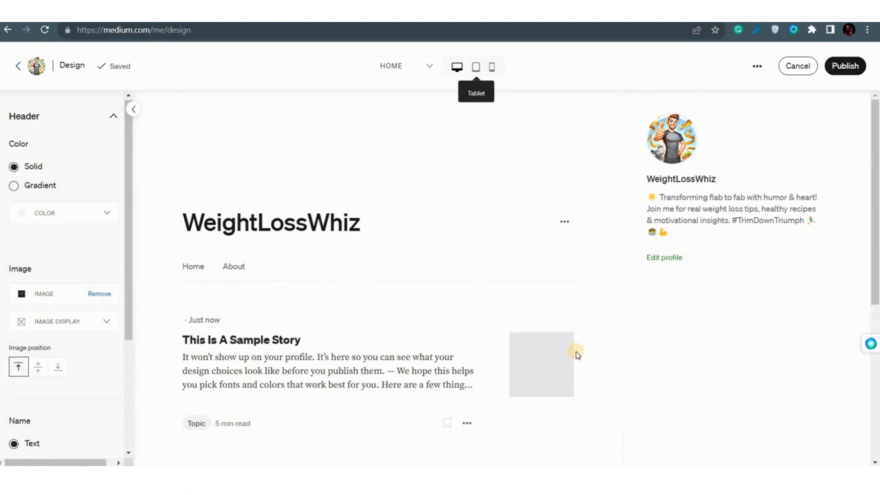
- Set the header image position to centre, publish the Medium design and check the live profile page
left_click(39, 372)
scroll(50, 411, "down", 1)
scroll(51, 411, "down", 1)
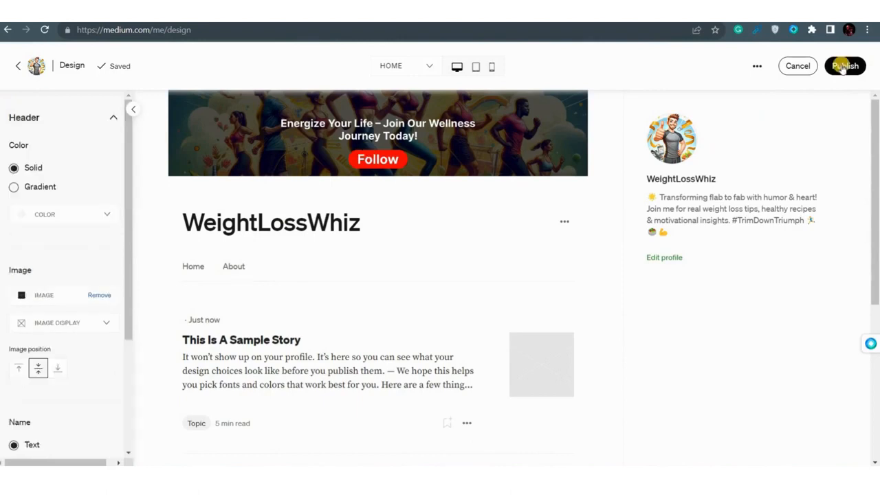
left_click(844, 66)
left_click(462, 284)
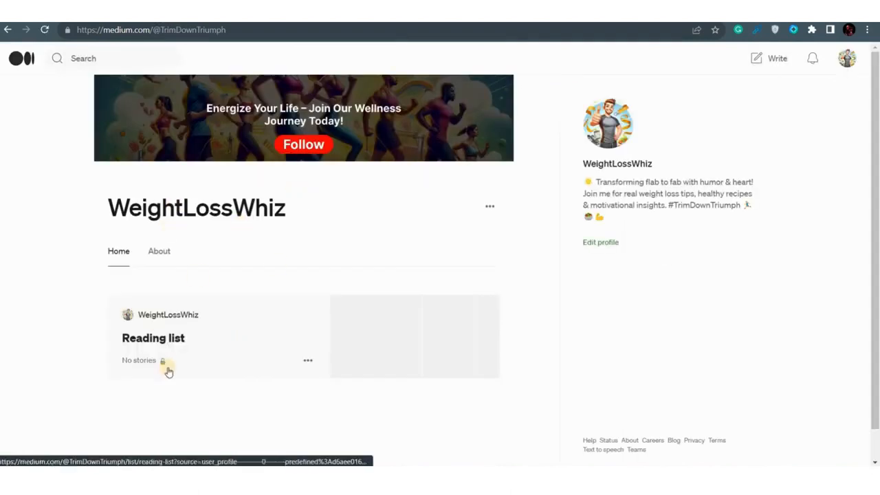
scroll(169, 371, "down", 1)
scroll(296, 336, "up", 1)
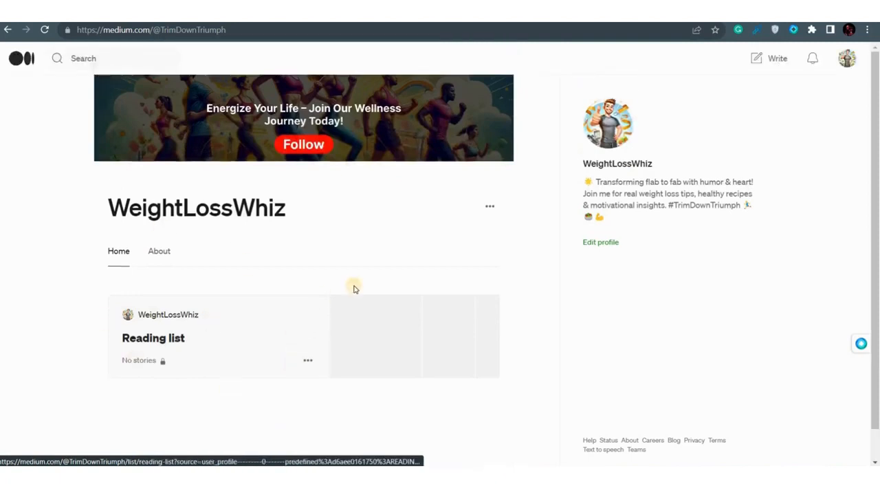